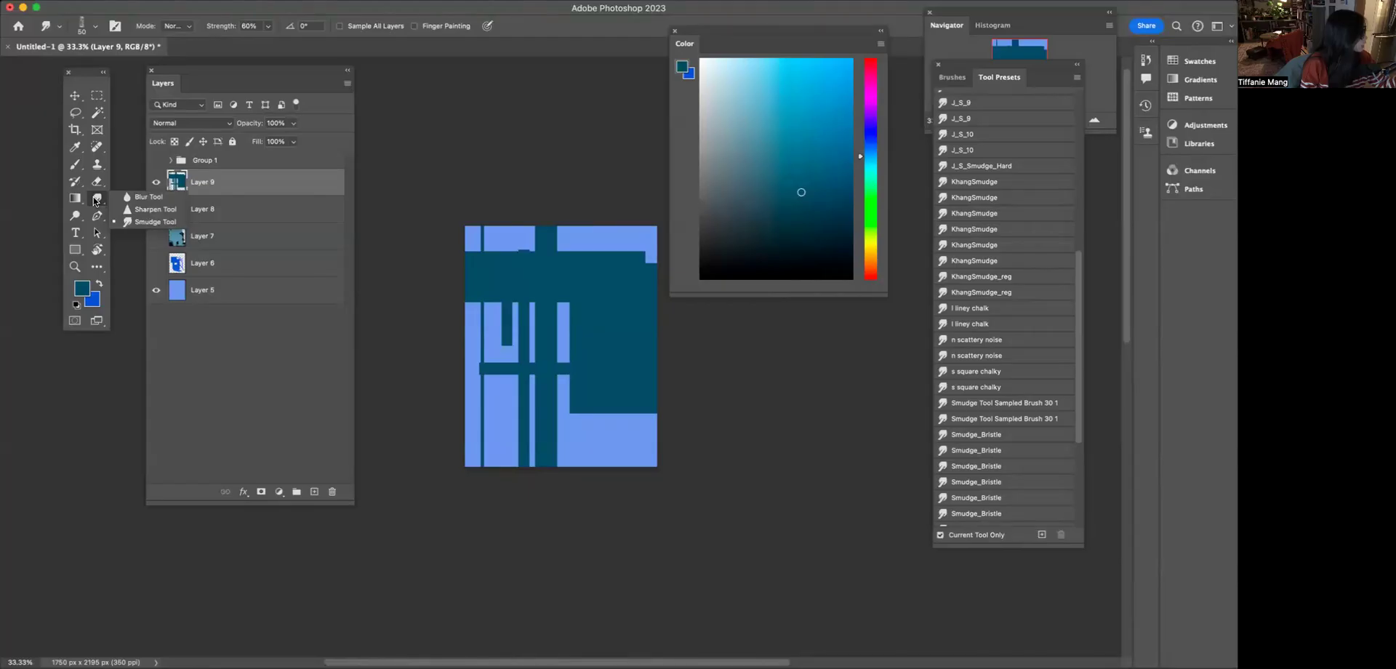
Smudge the narrow vertical bars in the left half of the teal artwork with the Smudge tool's J_S_9 preset
left_click(134, 221)
key("super+equal")
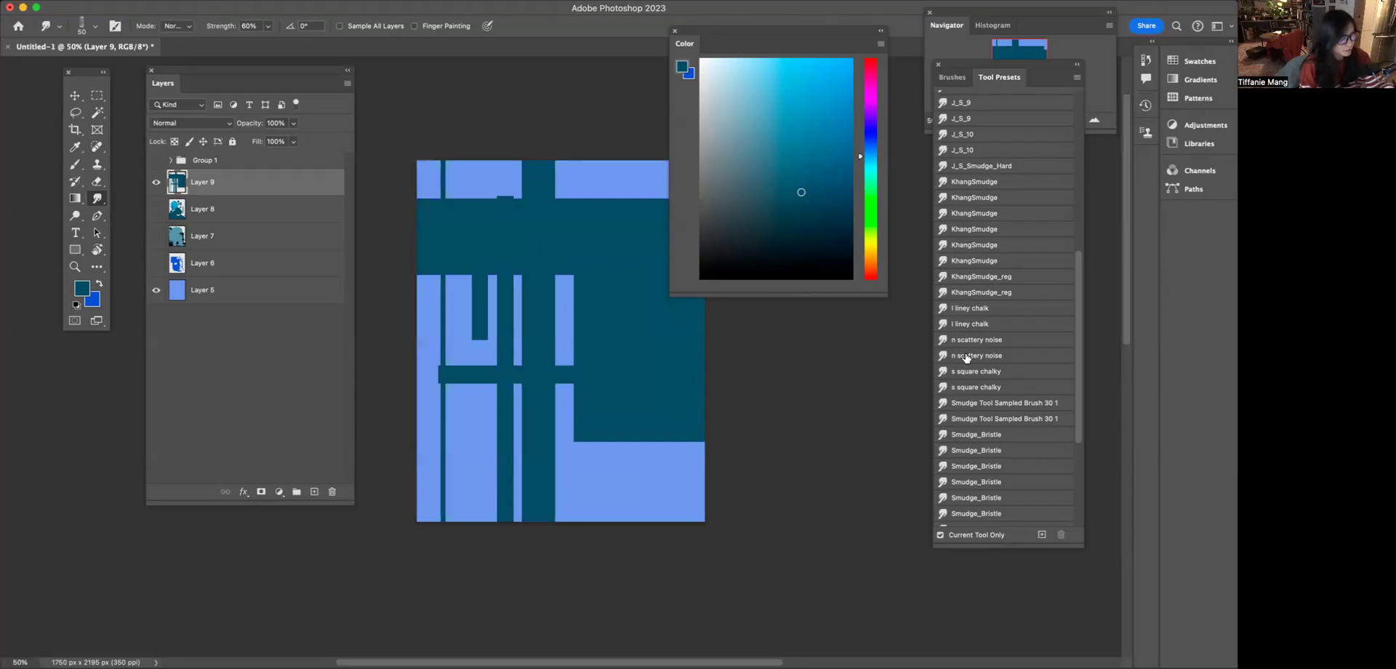
scroll(1070, 263, "up", 10)
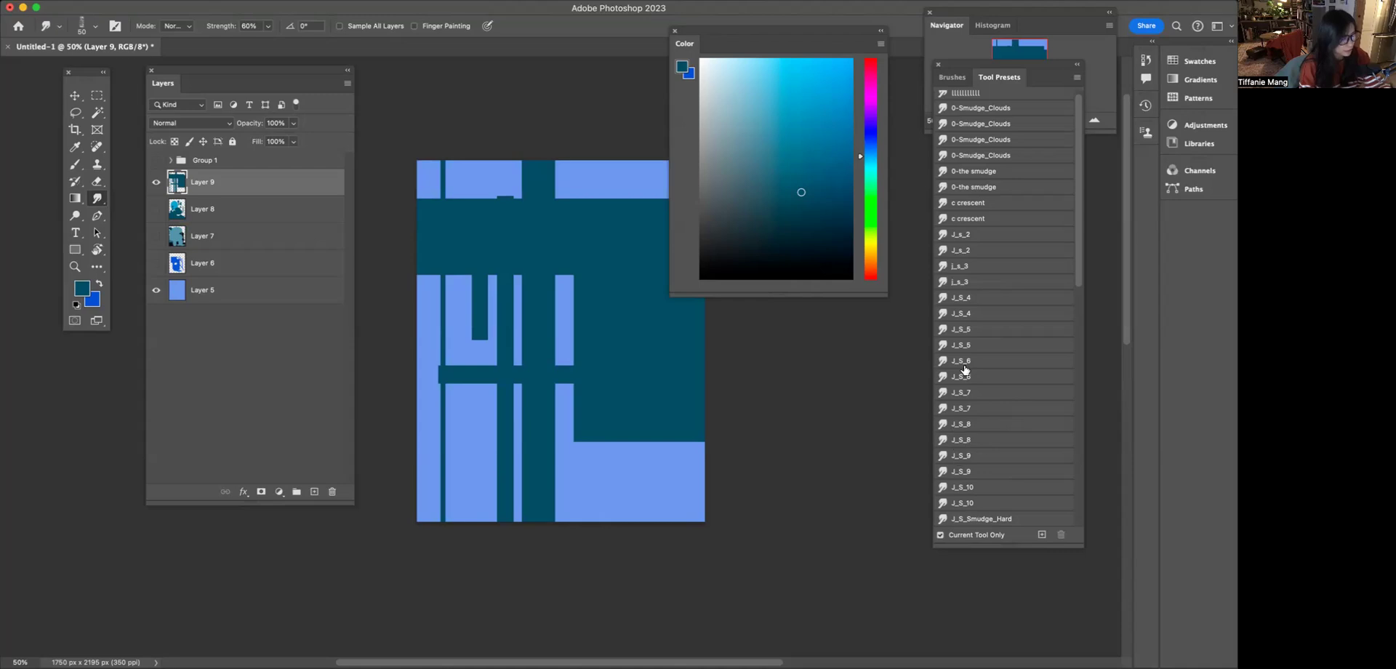
left_click(961, 473)
mouse_move(464, 265)
left_mouse_down()
mouse_move(454, 307)
mouse_move(465, 268)
mouse_move(466, 336)
mouse_move(480, 340)
mouse_move(459, 372)
mouse_move(481, 369)
mouse_move(496, 400)
mouse_move(481, 421)
mouse_move(504, 523)
left_mouse_up()
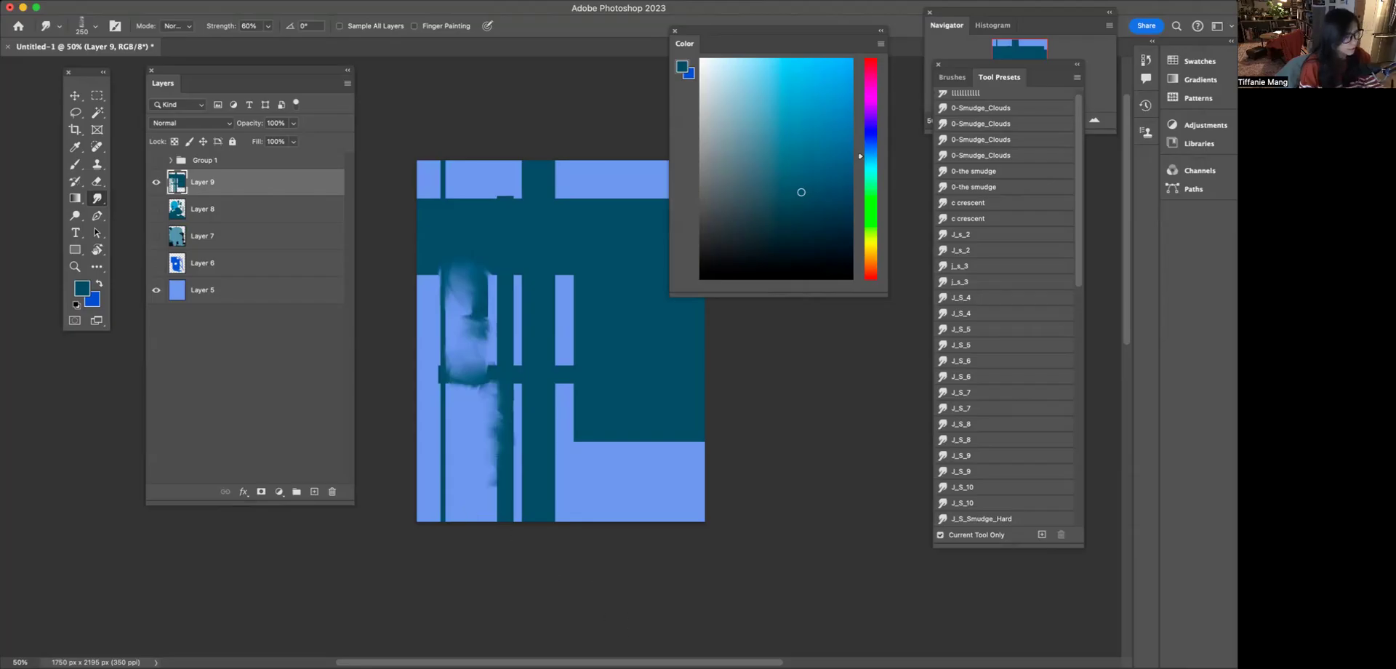
Smudge the lower edge of the large teal block into the blue with the J_S_6 preset, enlarging the brush to 400
left_click(947, 376)
mouse_move(582, 424)
left_mouse_down()
mouse_move(574, 579)
mouse_move(600, 446)
mouse_move(616, 442)
mouse_move(631, 496)
mouse_move(607, 437)
mouse_move(639, 475)
mouse_move(654, 540)
left_mouse_up()
key("bracketright")
mouse_move(559, 463)
left_mouse_down()
mouse_move(563, 486)
mouse_move(623, 542)
left_mouse_up()
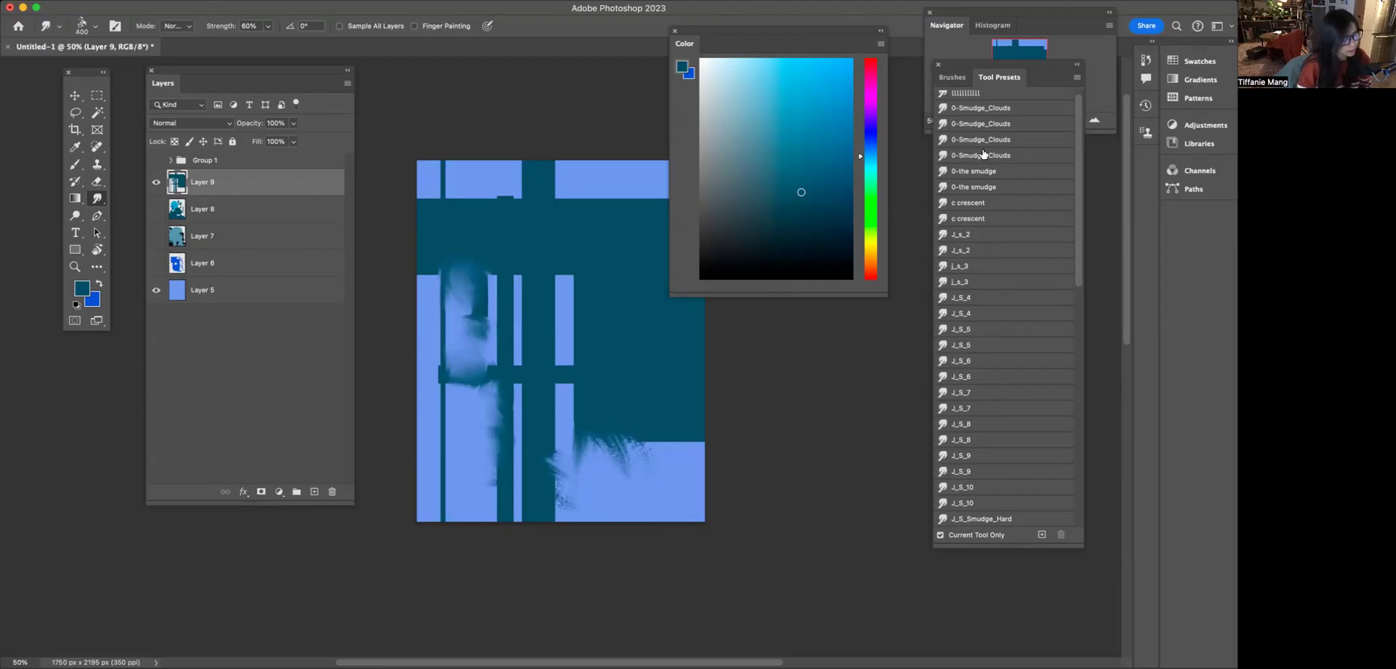
Smudge the edges of the wide central vertical bar with the c crescent preset
left_click(973, 107)
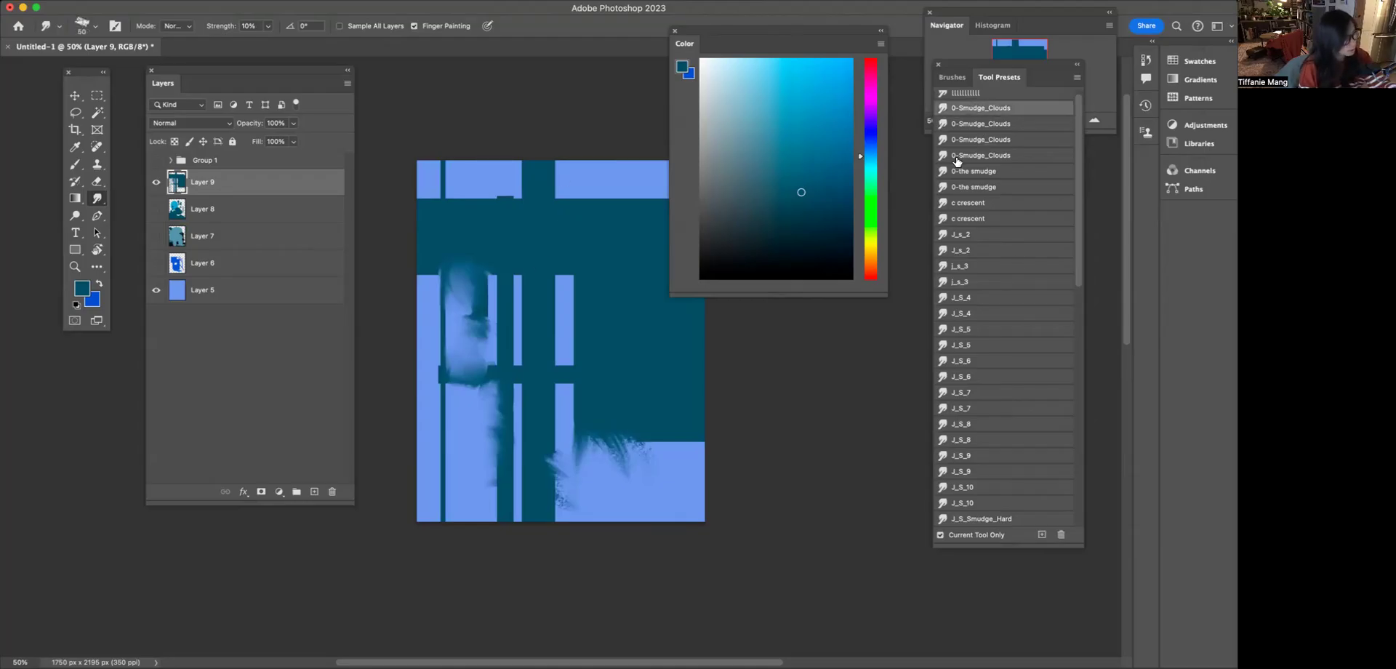
left_click(956, 205)
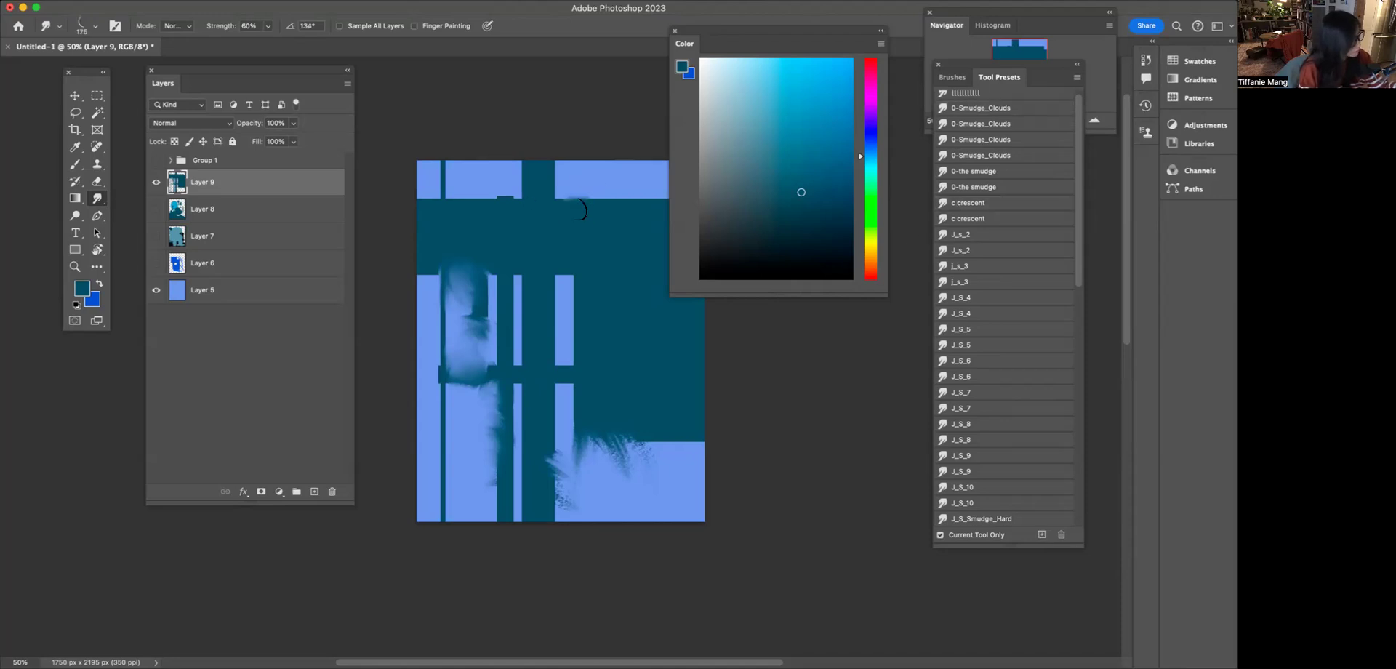
mouse_move(521, 178)
left_mouse_down()
mouse_move(509, 236)
mouse_move(614, 202)
mouse_move(606, 265)
mouse_move(594, 191)
mouse_move(547, 298)
mouse_move(551, 363)
left_mouse_up()
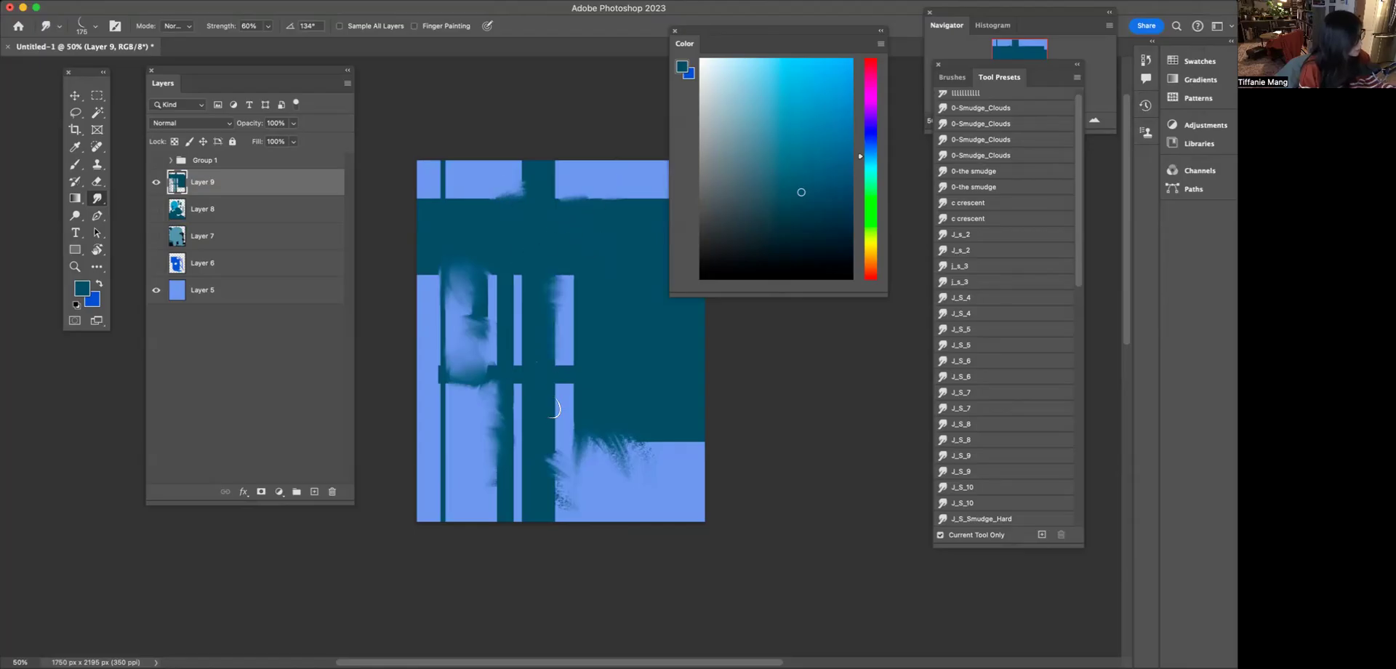
Roughen the lower edge of the large teal block and nearby shape edges with the KhangSmudge_reg preset
scroll(984, 255, "down", 5)
scroll(1022, 427, "down", 3)
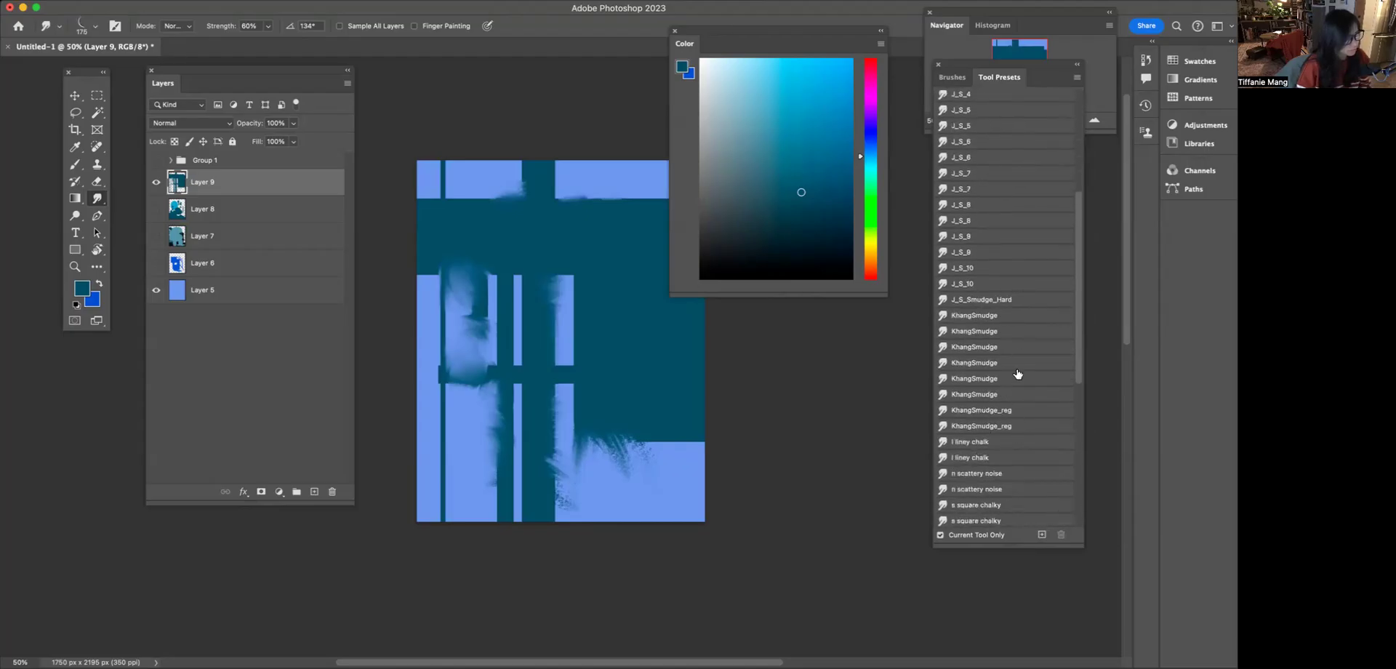
left_click(995, 412)
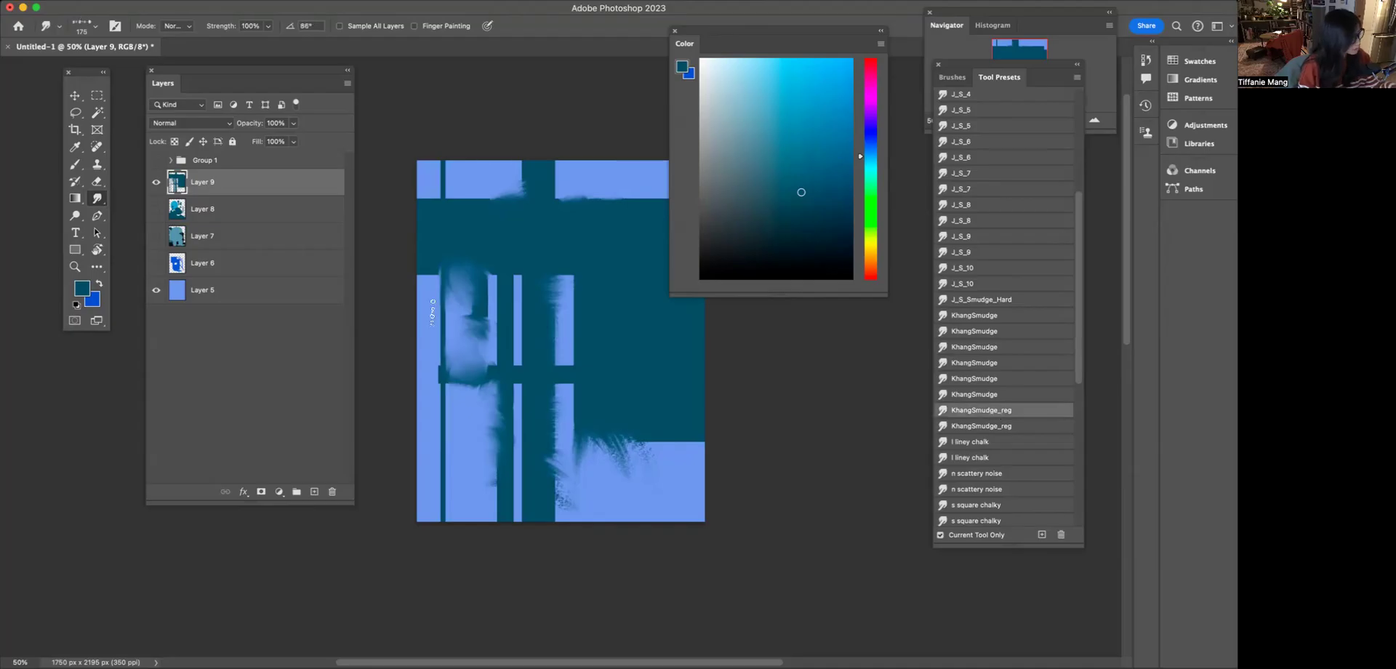
left_click_drag(652, 429, 659, 461)
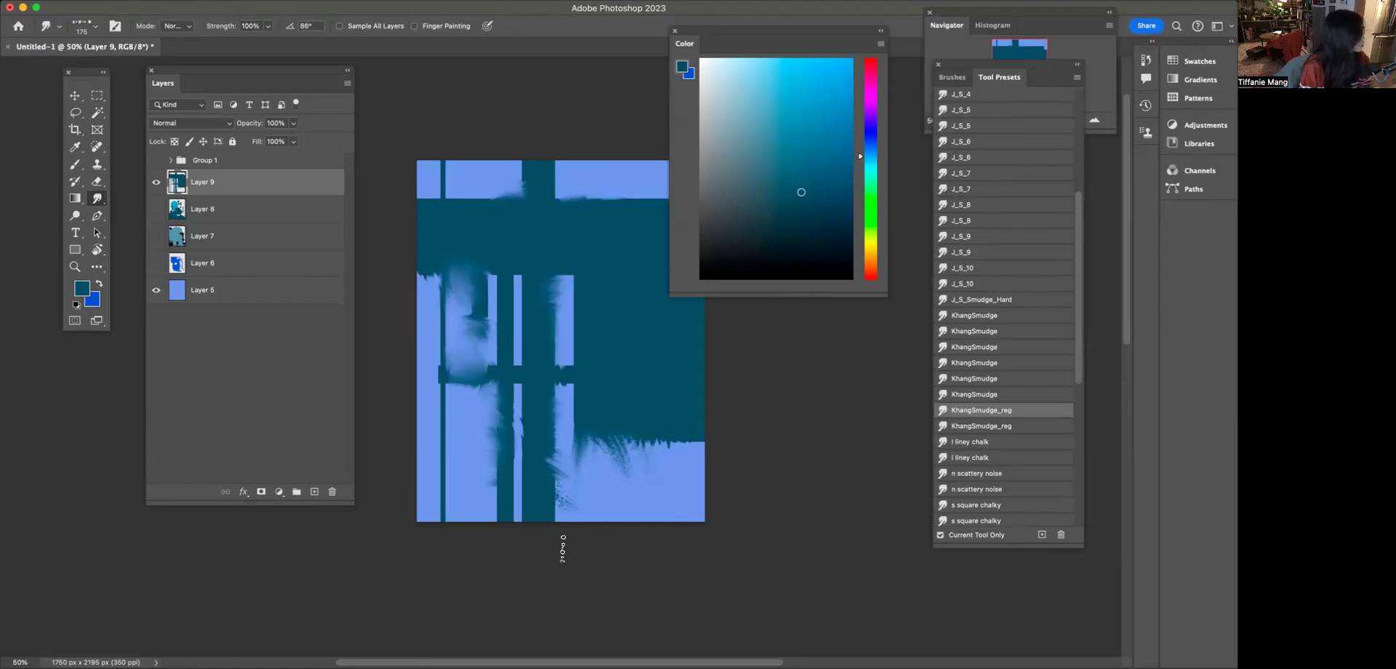
Hide Layer 9 and add a new empty layer above it, with a blue foreground colour chosen
left_click(157, 183)
left_click(865, 147)
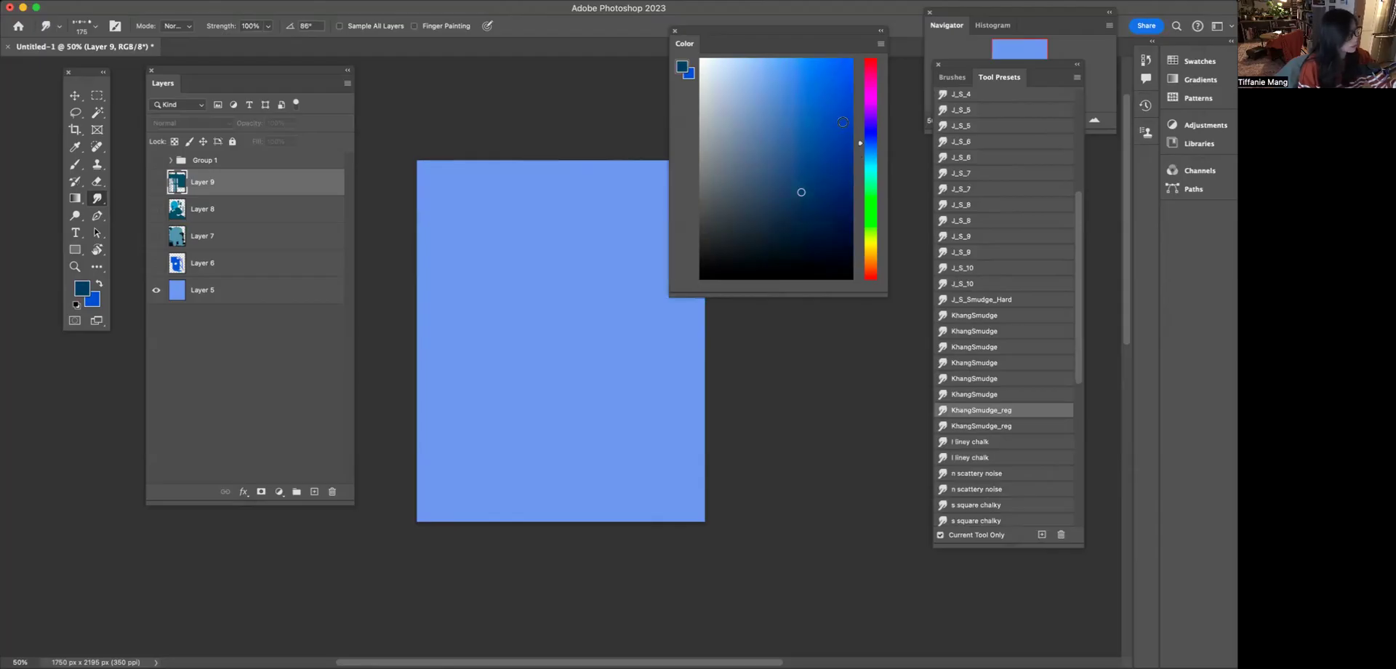
left_click(952, 77)
left_click(975, 271)
left_click(588, 341)
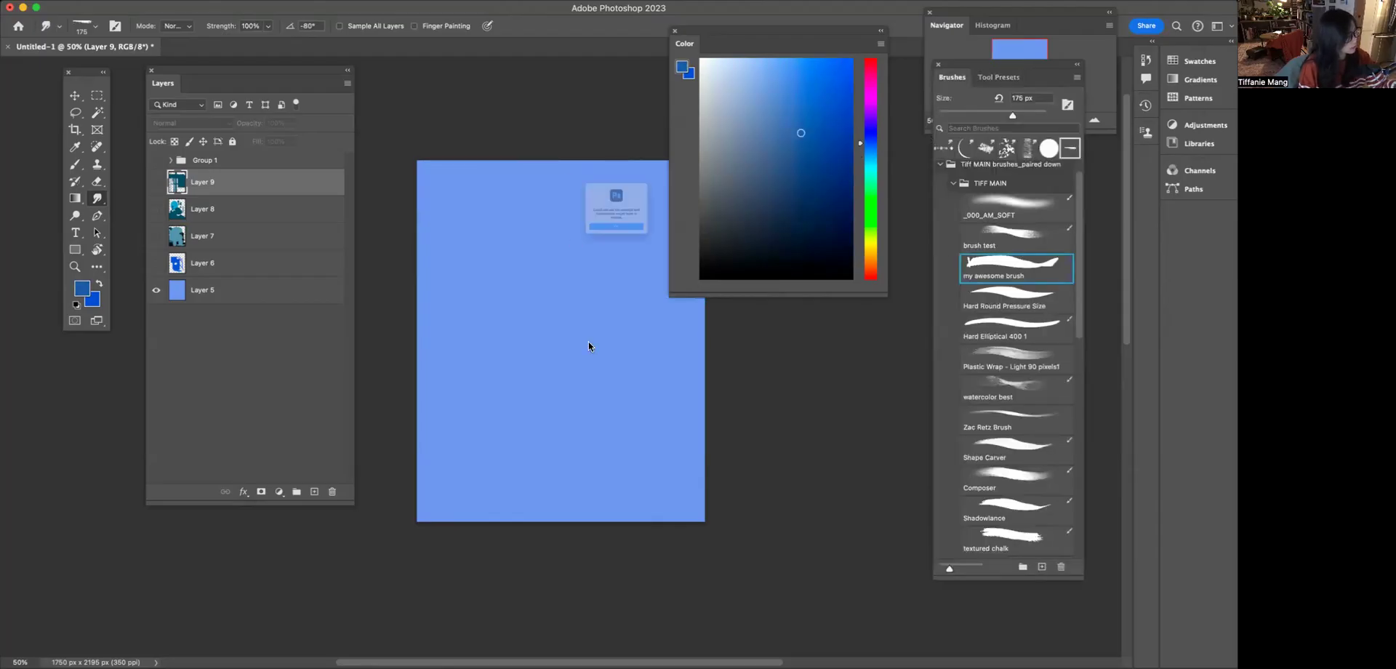
left_click(572, 258)
left_click(314, 492)
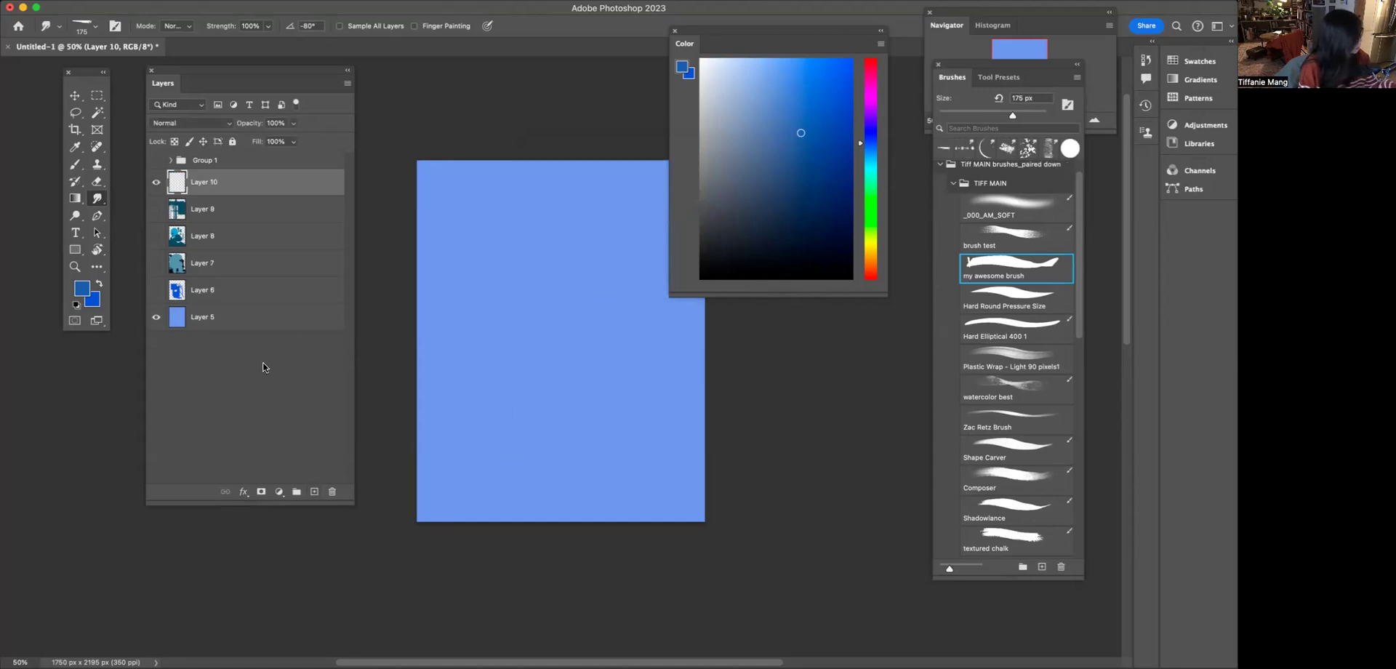
Paint a medium-blue patch and an adjoining grey-blue patch mid-canvas with my awesome brush at 200 px
key("b")
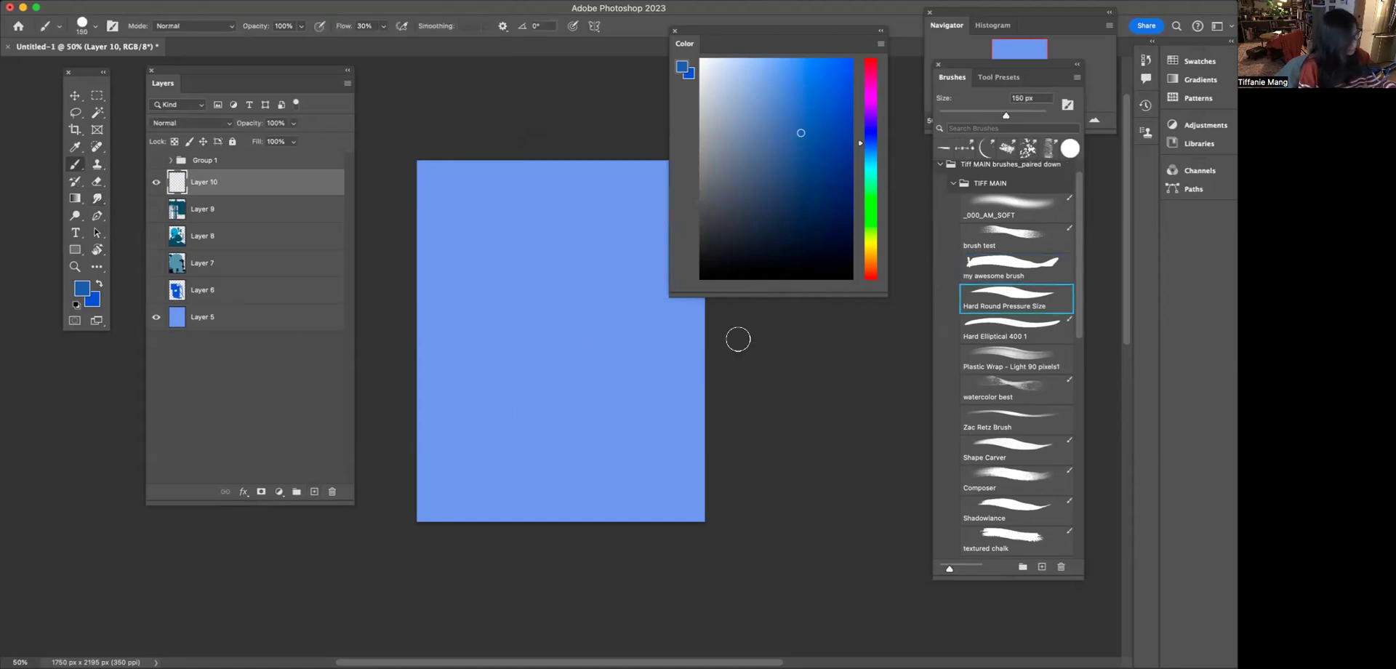
mouse_move(579, 300)
left_mouse_down()
mouse_move(596, 407)
mouse_move(617, 396)
mouse_move(616, 420)
left_mouse_up()
left_click(758, 154)
left_click(737, 143)
left_click_drag(547, 342, 562, 423)
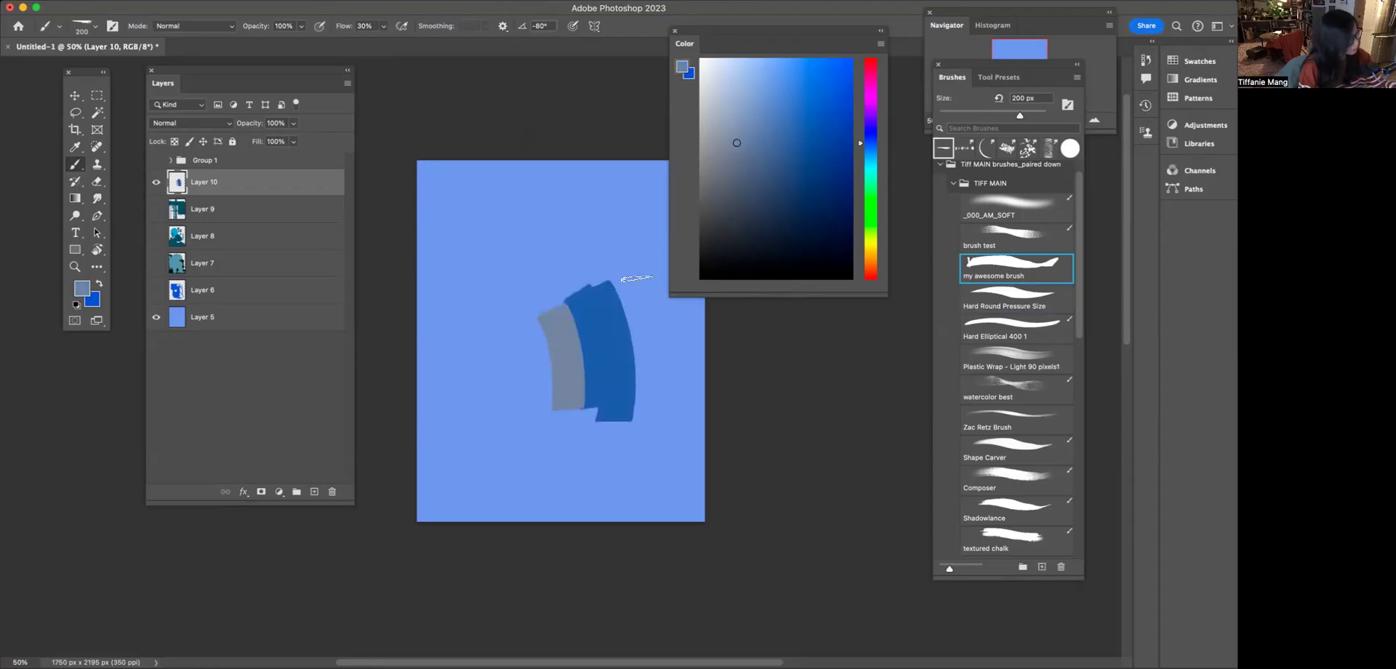
Undo the grey-blue patch and repaint it in a slightly more saturated steel blue beside the medium-blue one
key("ctrl+z")
left_click(590, 334, "alt")
left_click_drag(762, 132, 763, 143)
mouse_move(558, 340)
left_mouse_down()
mouse_move(545, 417)
mouse_move(551, 347)
left_mouse_up()
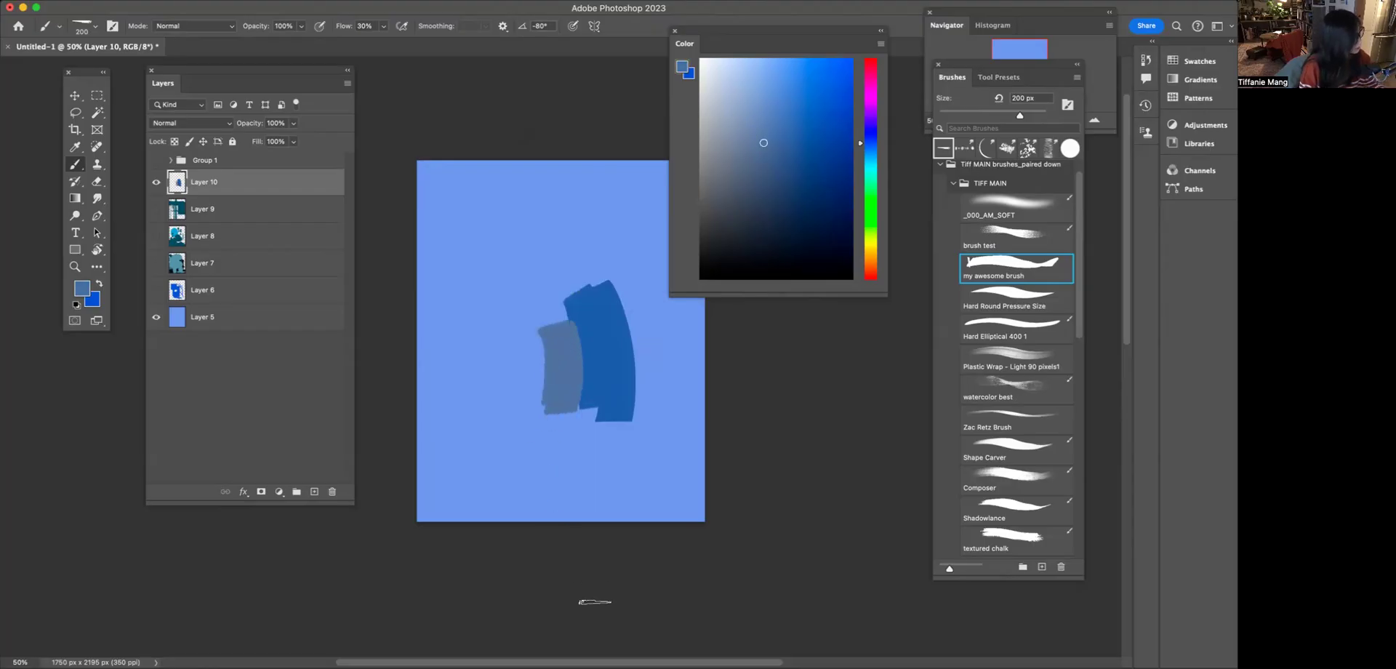
Blend the boundary between the two painted blue patches with the Smudge tool's J_S_9 preset
left_click(98, 199)
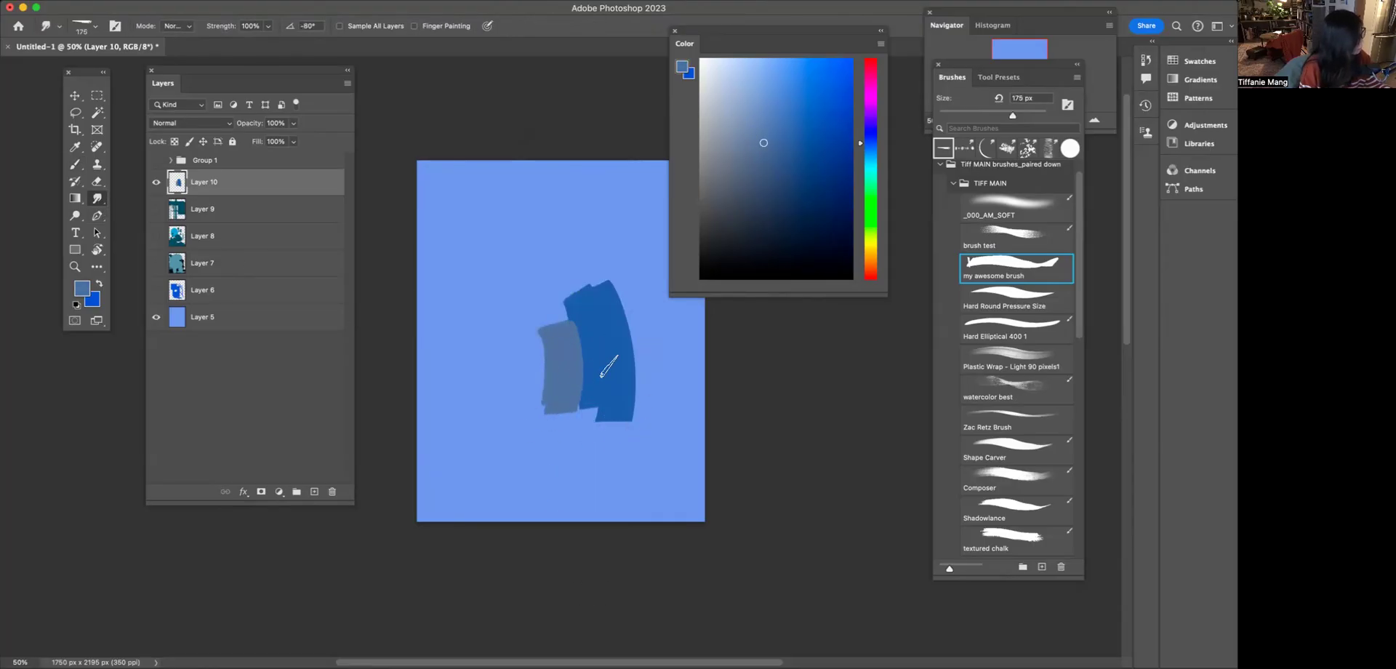
left_click(995, 77)
key("super+plus")
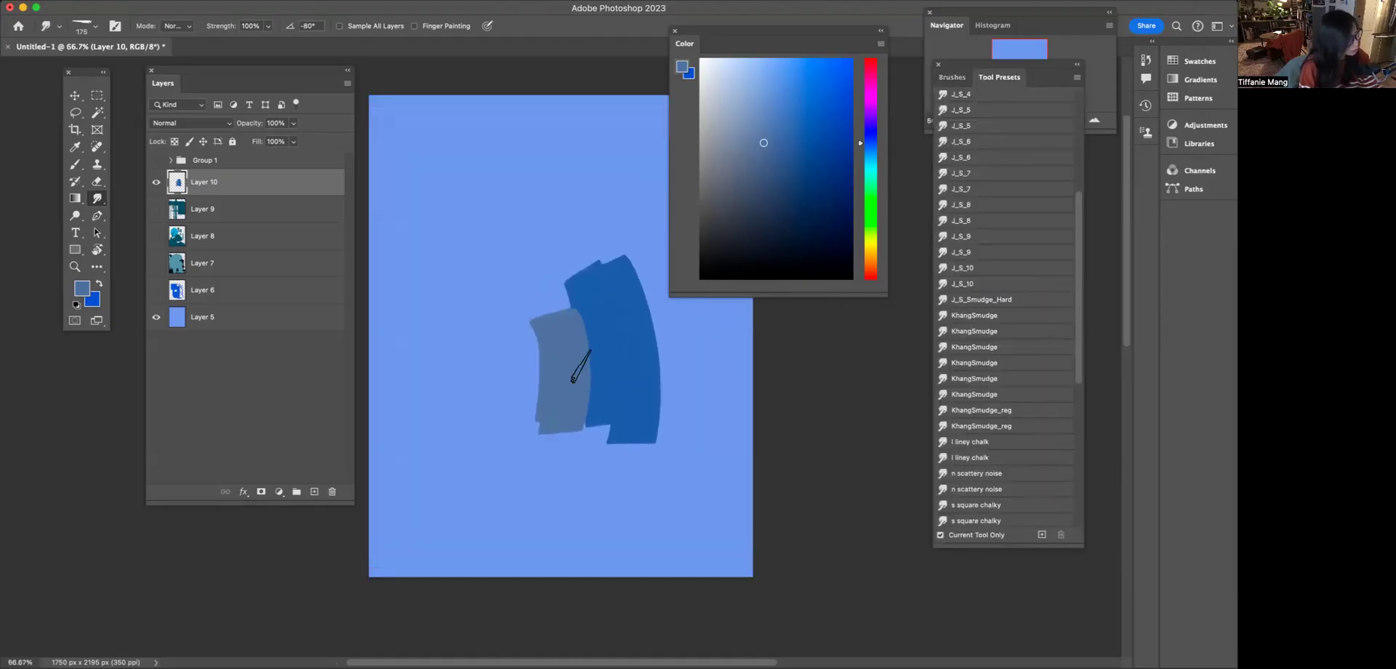
left_click(956, 252)
left_click(959, 237)
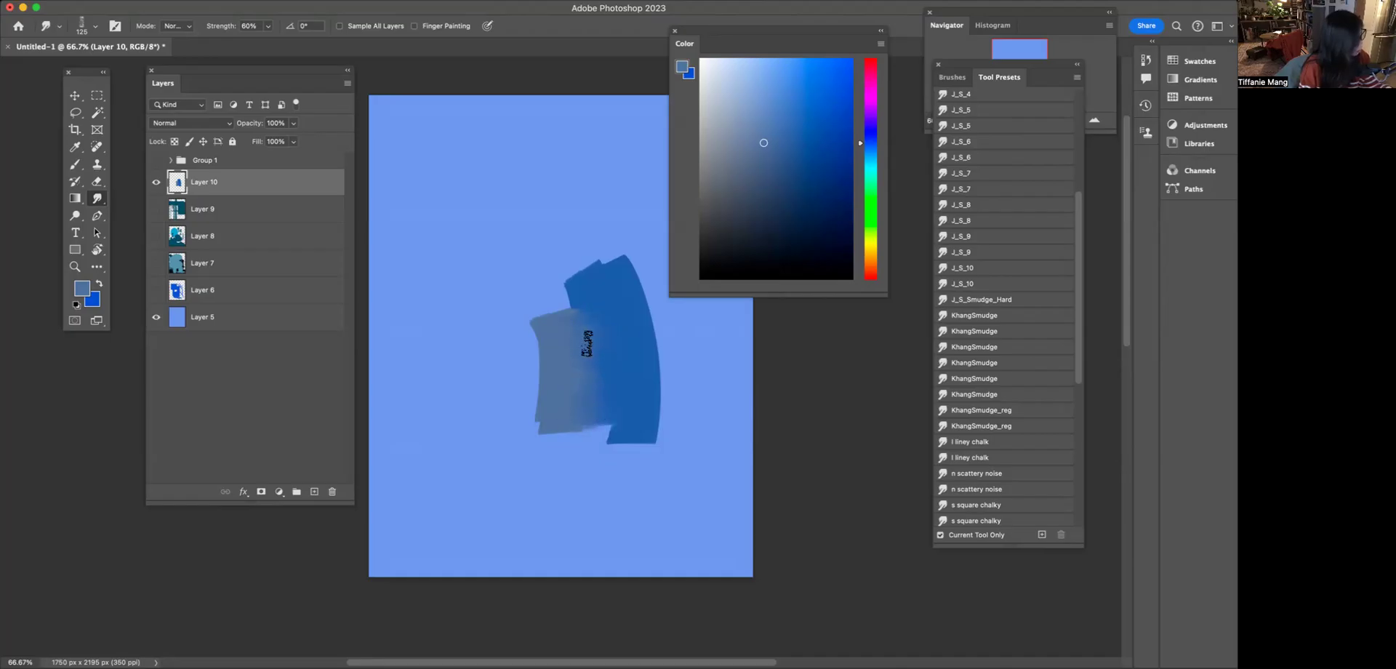
key("super+minus")
key("super+minus")
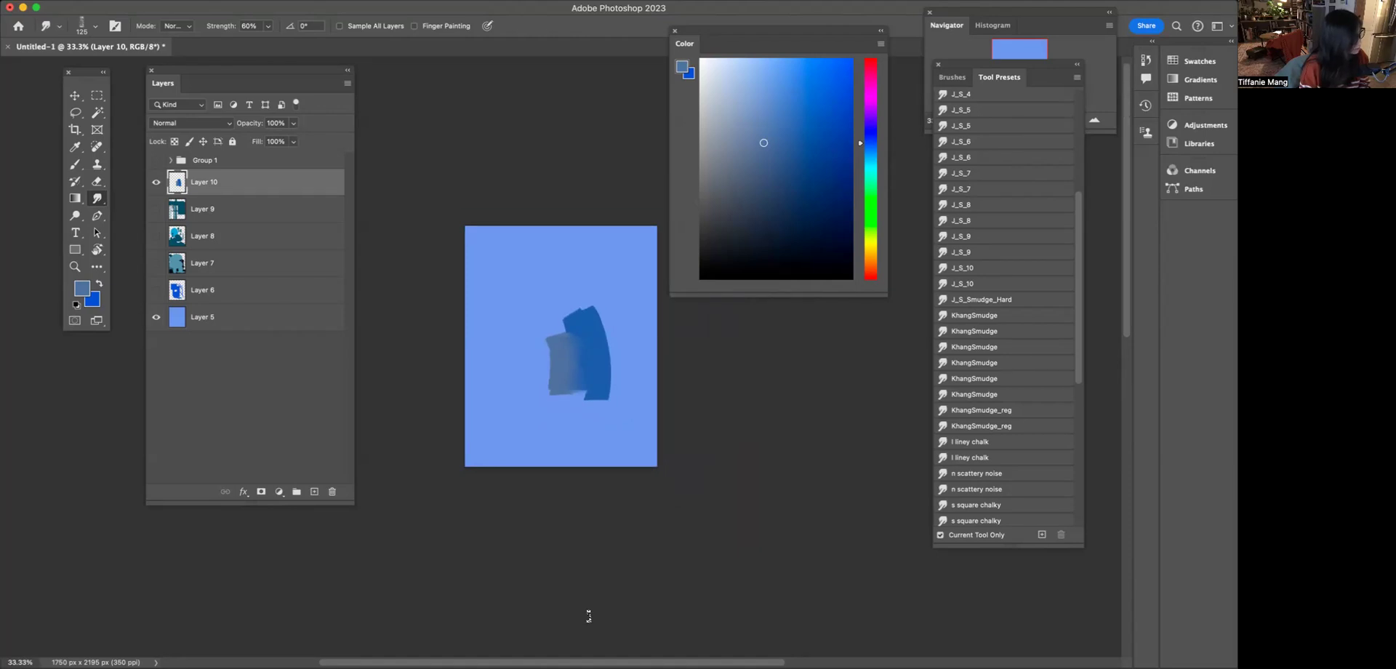
key("super+plus")
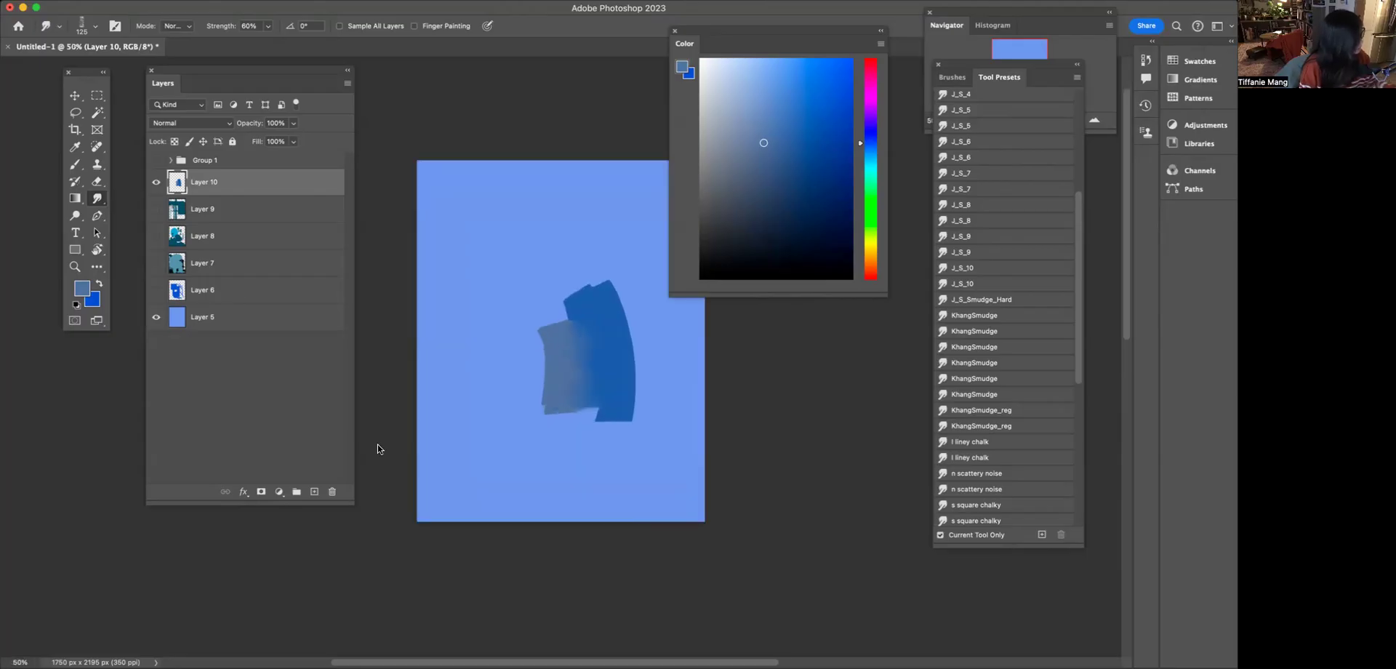
Undo the smudging and both painted patches on Layer 10
key("super+z")
key("super+z")
key("super+z")
key("super+z")
key("super+z")
key("super+z")
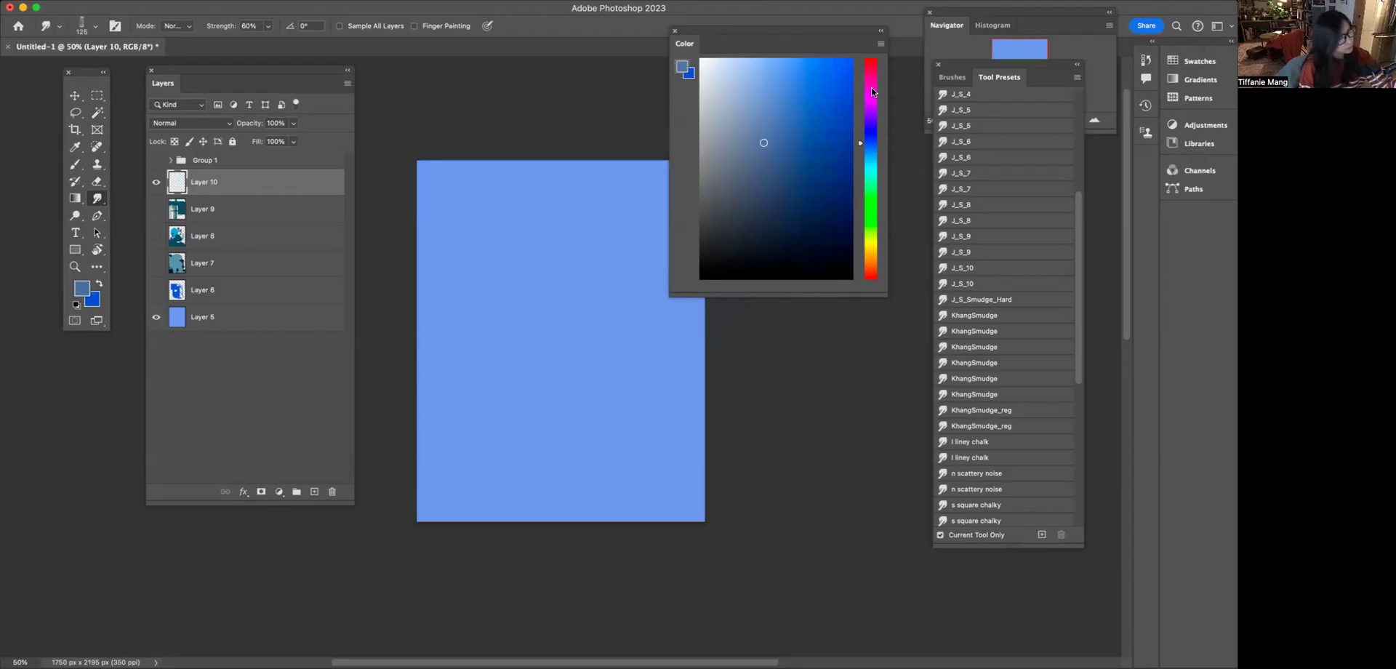
Select my awesome brush for smudging, enlarge it to 400 px, and add two new layers above Layer 10
left_click(951, 76)
left_click(987, 265)
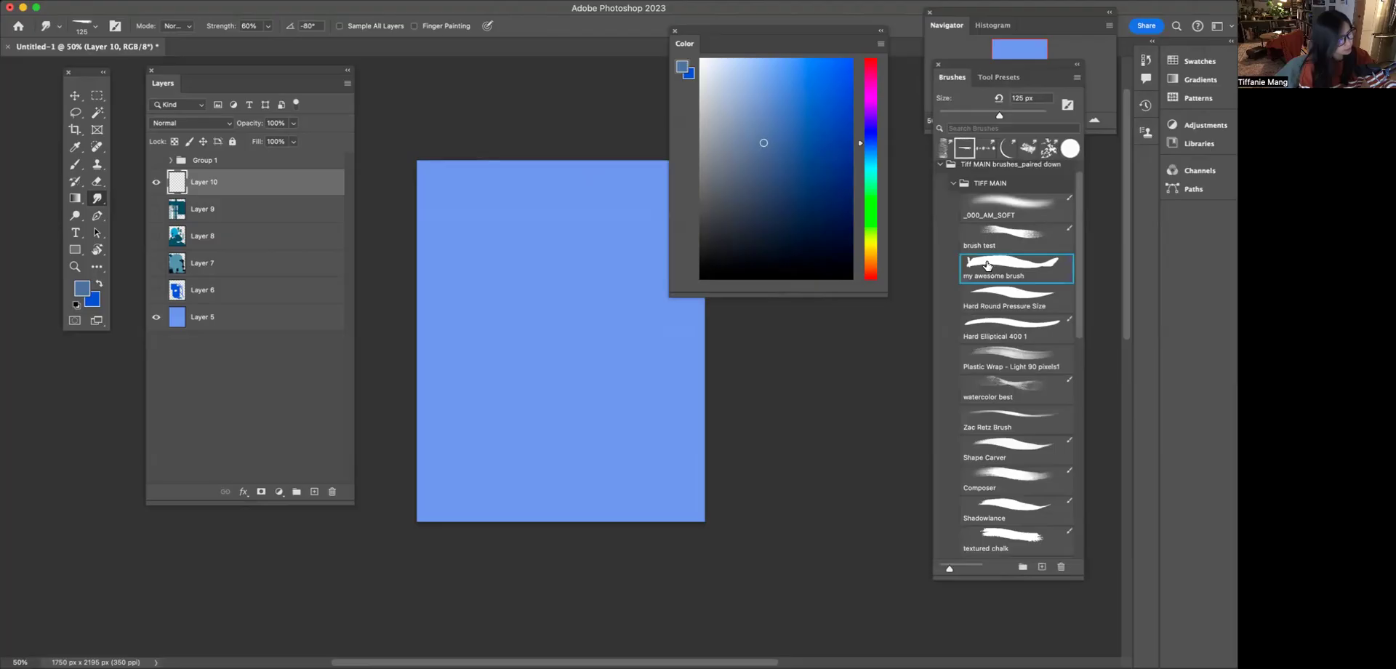
key("bracketright")
key("bracketright")
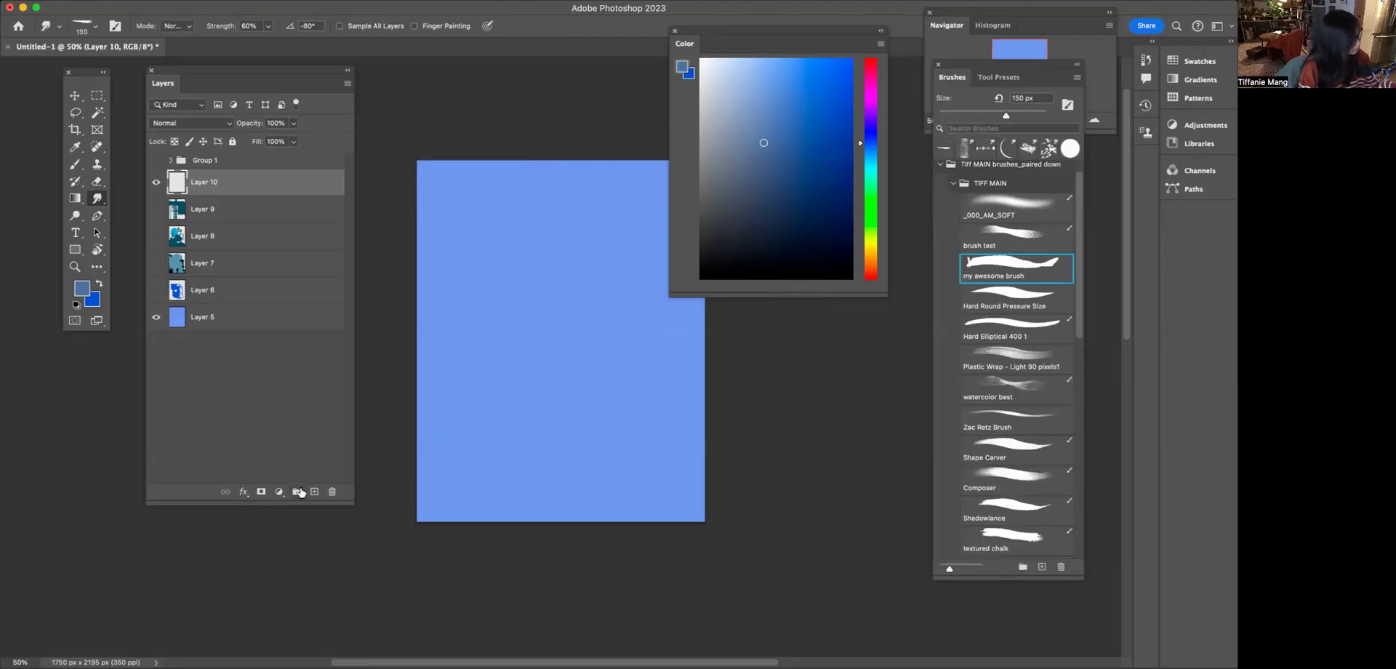
left_click(314, 492)
key("bracketright")
key("bracketright")
key("bracketright")
key("bracketright")
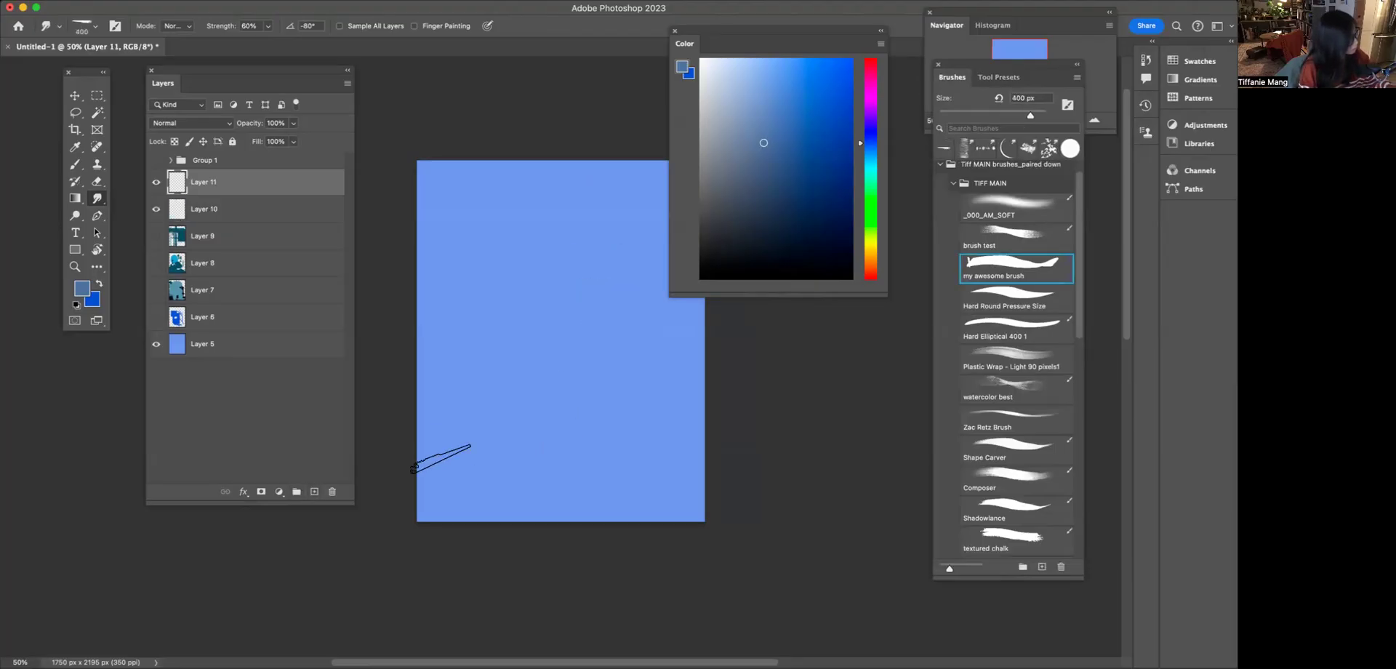
left_click(314, 491)
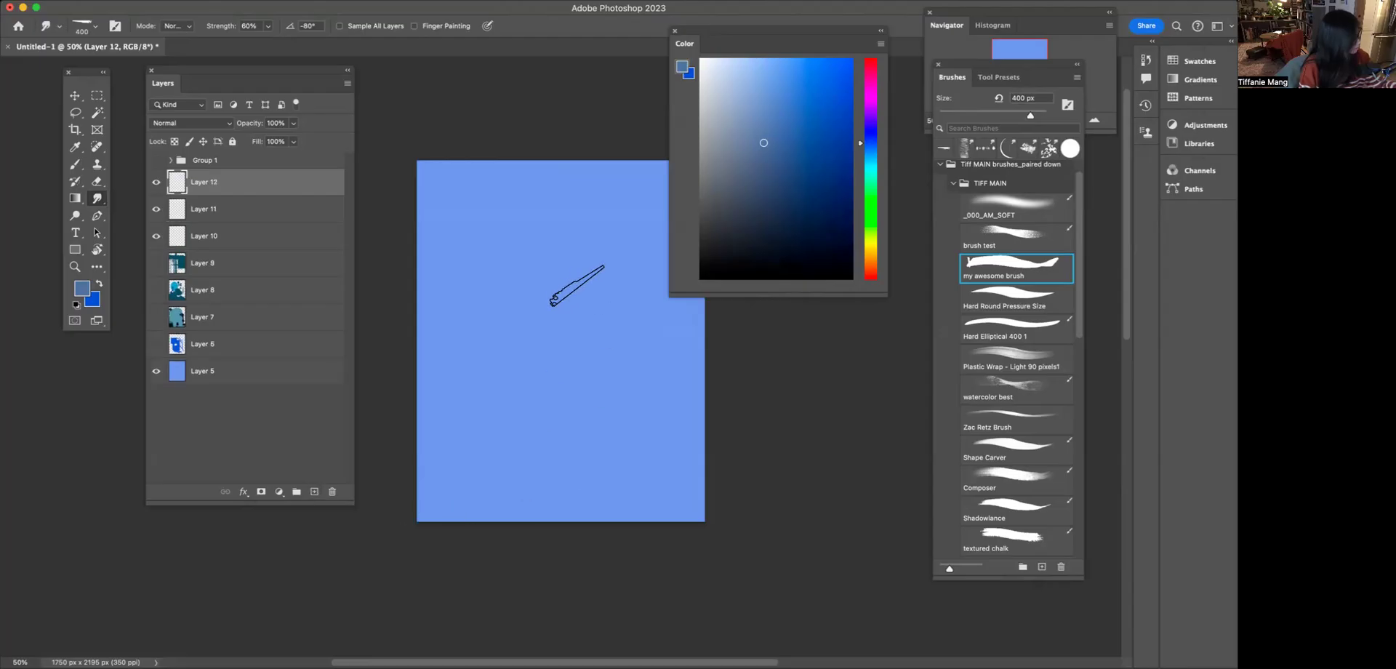
Paint a steel-blue patch and an adjoining dark navy patch in the upper middle of the canvas on Layer 12
key("b")
mouse_move(582, 240)
left_mouse_down()
mouse_move(600, 338)
mouse_move(630, 326)
left_mouse_up()
left_click(794, 194)
mouse_move(550, 260)
left_mouse_down()
mouse_move(560, 365)
mouse_move(568, 342)
left_mouse_up()
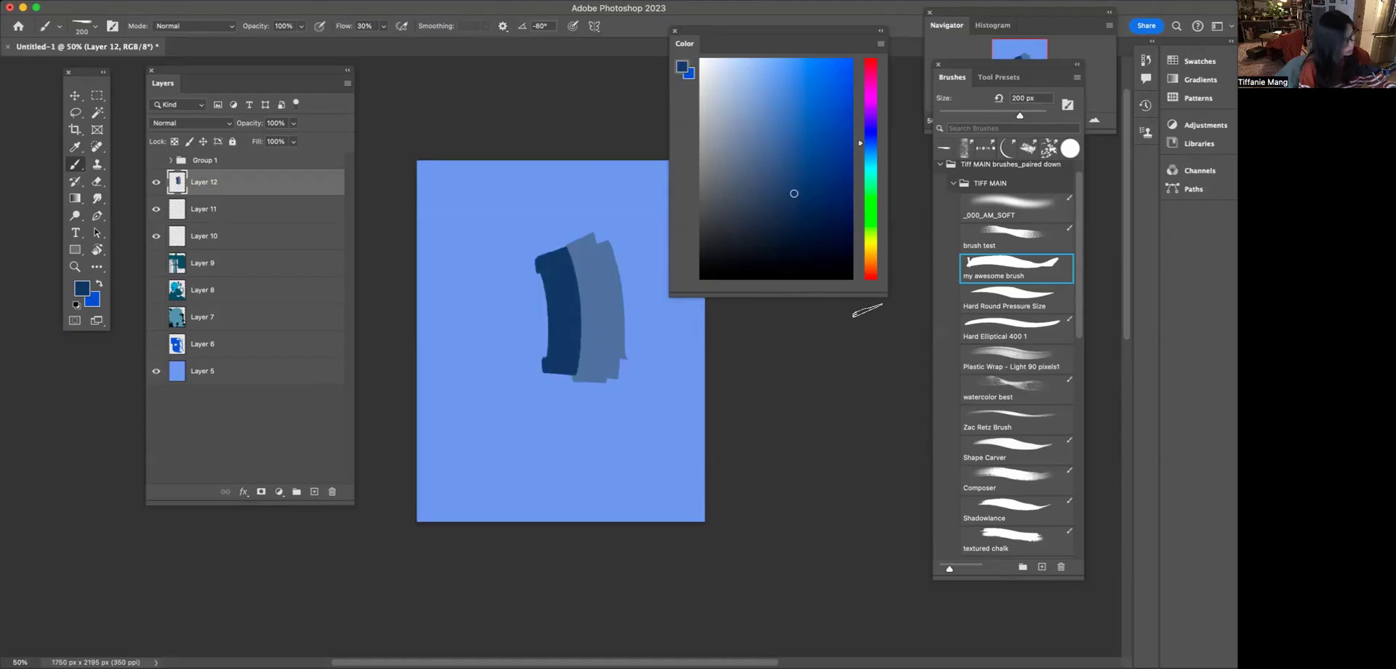
Soften the boundary between the navy and steel-blue patches with the _000_AM_SOFT brush and a sampled colour
left_click(980, 211)
key("bracketleft")
key("bracketleft")
key("bracketleft")
key("bracketleft")
key("bracketleft")
key("bracketleft")
key("bracketleft")
left_click(565, 293, "alt")
key("bracketleft")
mouse_move(566, 271)
left_mouse_down()
mouse_move(577, 350)
mouse_move(564, 249)
mouse_move(586, 392)
left_mouse_up()
Enlarge the soft brush to 400 px and blend the steel-blue side and middle of the patch with sampled colours
key("bracketright")
key("bracketright")
left_click(604, 275, "alt")
mouse_move(608, 276)
left_mouse_down()
mouse_move(606, 382)
mouse_move(610, 251)
mouse_move(624, 357)
left_mouse_up()
left_click(611, 243, "alt")
left_click(585, 244, "alt")
mouse_move(585, 244)
left_mouse_down()
mouse_move(588, 377)
mouse_move(525, 227)
mouse_move(585, 379)
mouse_move(603, 400)
left_mouse_up()
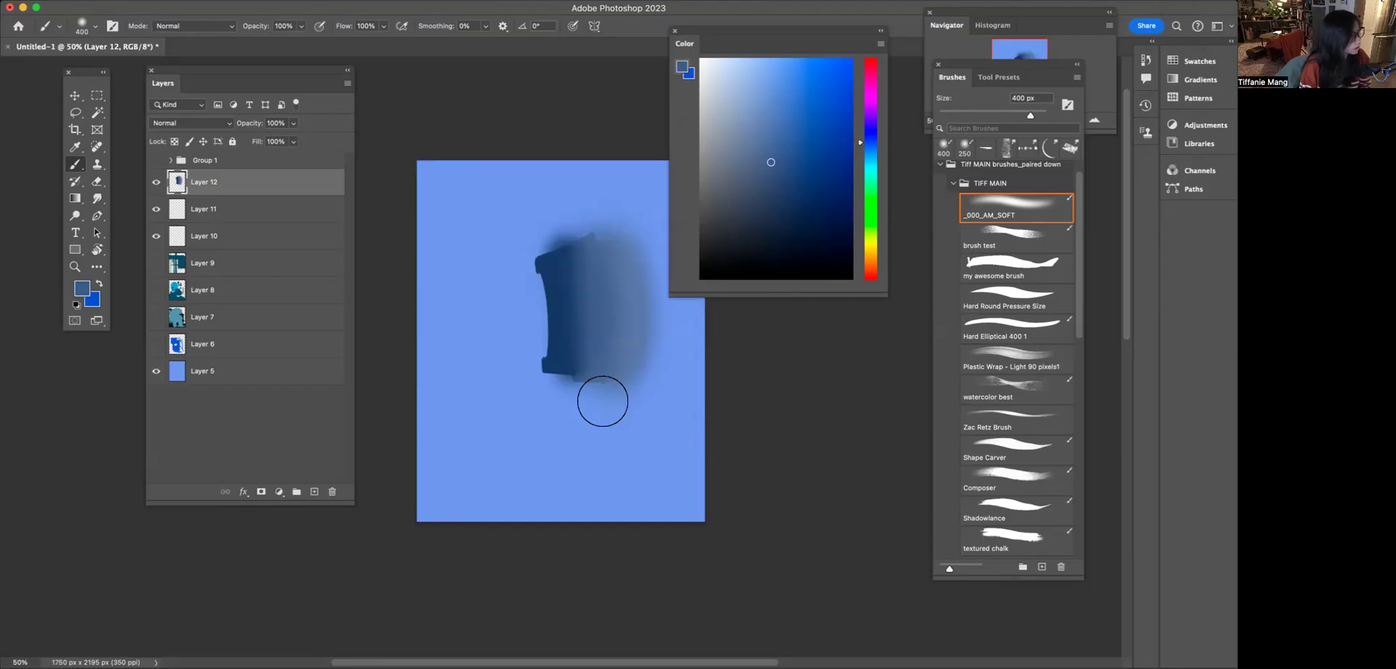
Drag textured smudges out from the patch's lower edge and left side with the Smudge tool's J_S_10 preset, enlarging the brush
left_click(999, 77)
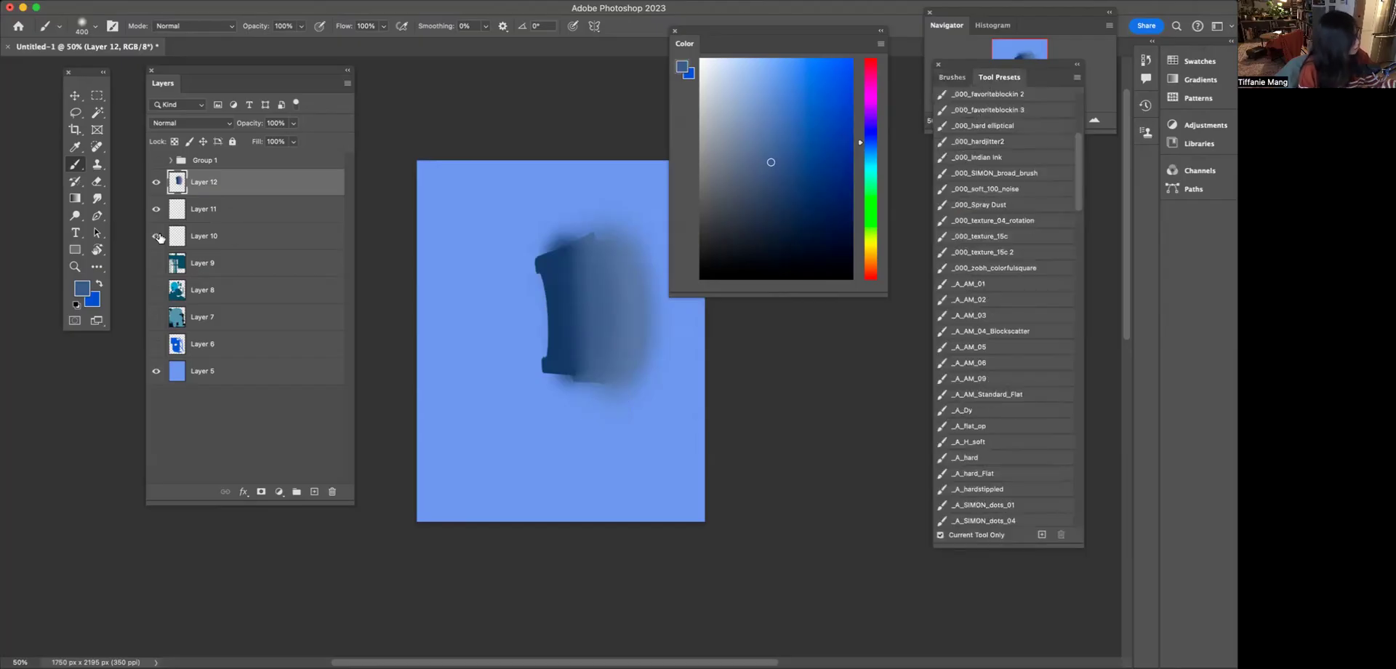
left_click(97, 199)
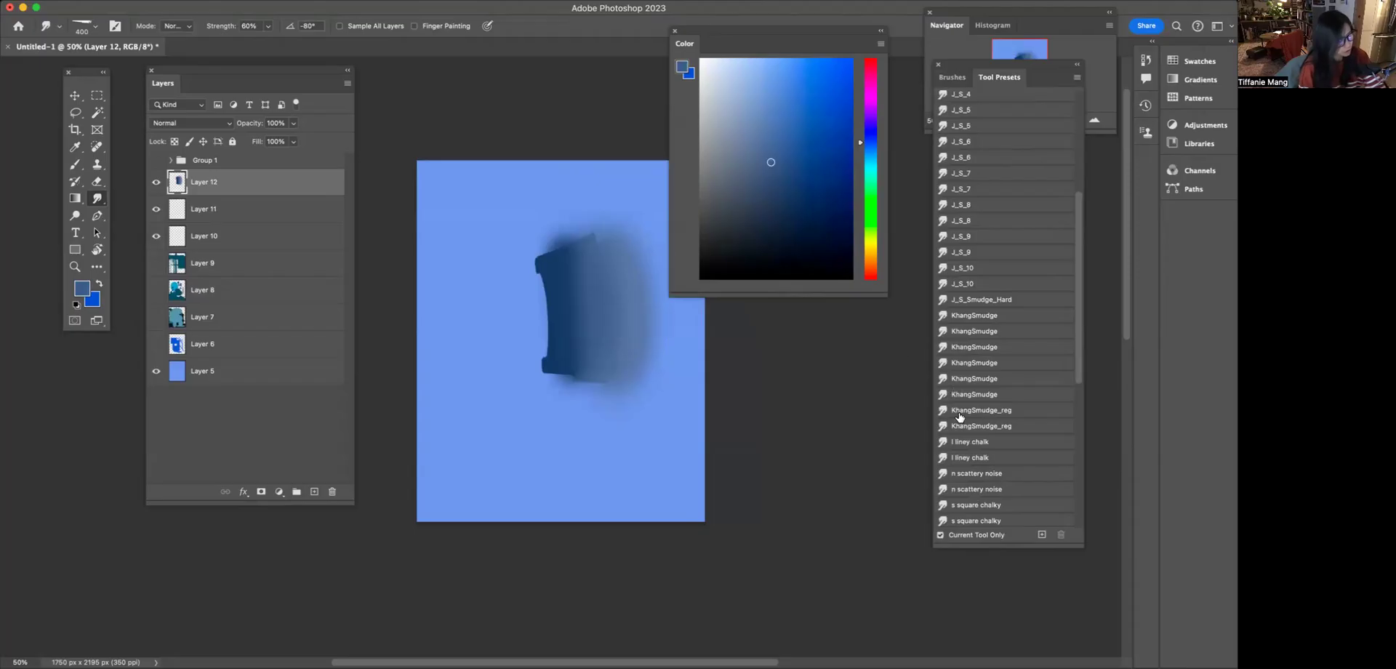
left_click(957, 267)
left_click_drag(560, 369, 630, 421)
key("bracketright")
key("bracketright")
mouse_move(557, 357)
left_mouse_down()
mouse_move(497, 312)
mouse_move(521, 285)
mouse_move(496, 337)
left_mouse_up()
Smudge the patch's left and lower edges with the J_S_5 preset at size 150, undoing unwanted strokes
left_click(949, 124)
key("bracketright")
mouse_move(547, 254)
left_mouse_down()
mouse_move(536, 251)
mouse_move(566, 249)
mouse_move(573, 322)
mouse_move(553, 418)
left_mouse_up()
key("super+z")
key("super+z")
key("super+z")
mouse_move(570, 350)
left_mouse_down()
mouse_move(547, 413)
mouse_move(586, 374)
mouse_move(536, 429)
left_mouse_up()
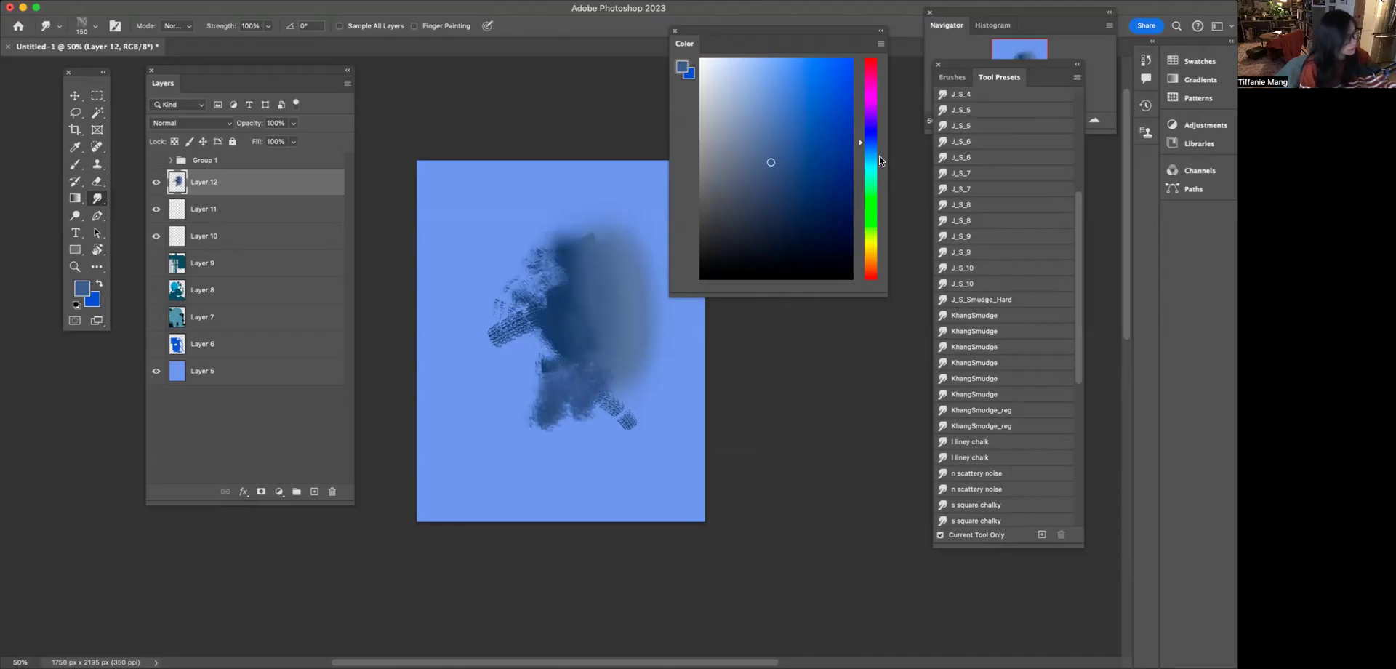
Break up the patch's dark interior, lower left and top edge with the J_S_4 smudge preset
left_click(962, 94)
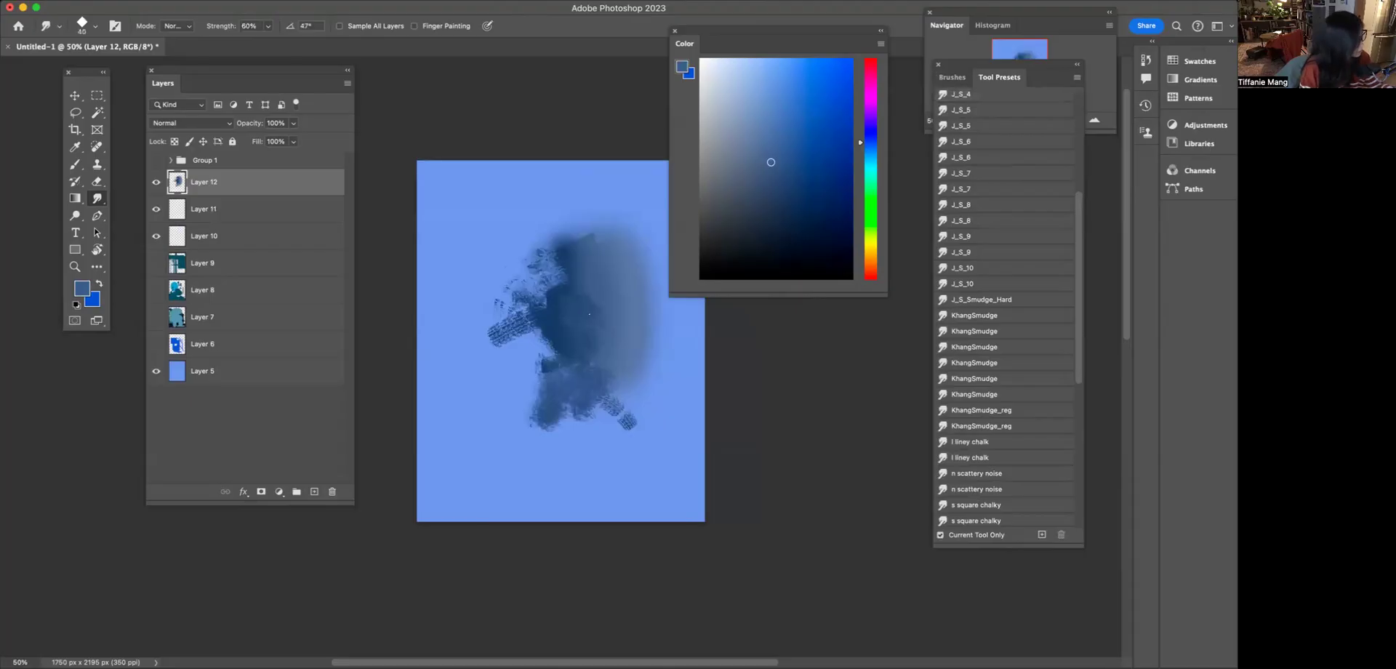
left_click_drag(556, 372, 518, 329)
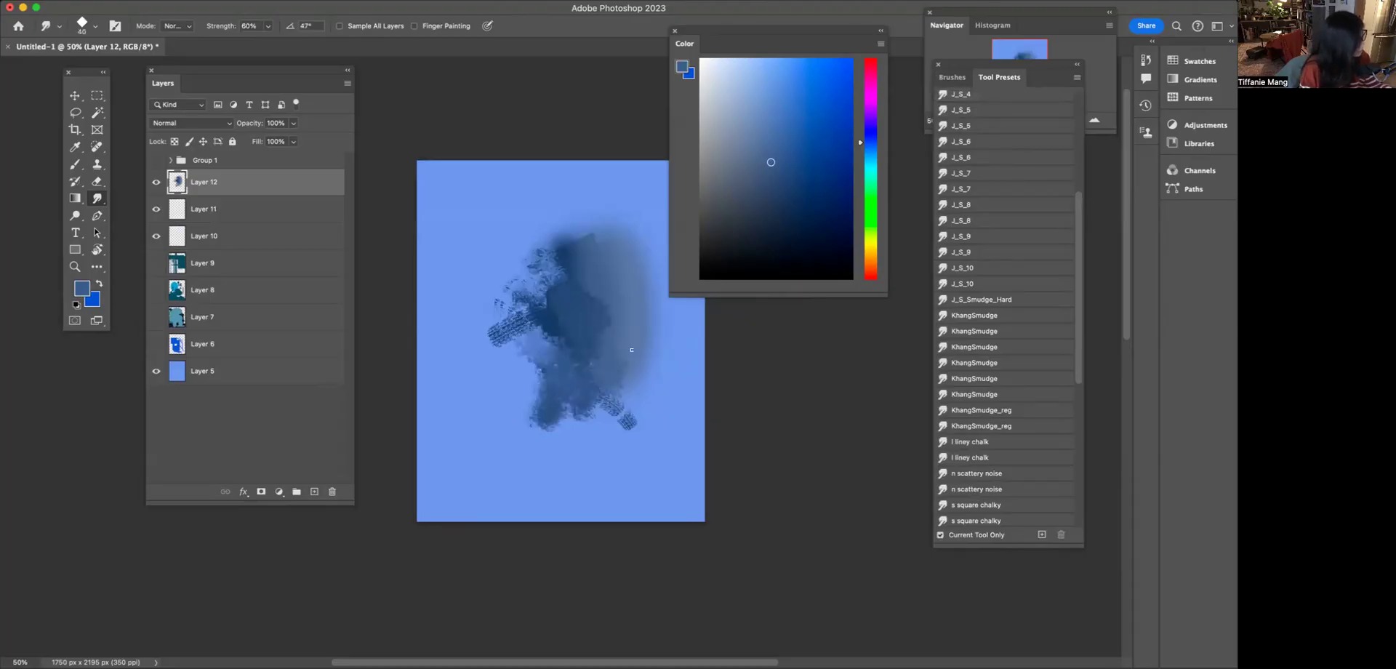
left_click_drag(582, 259, 566, 234)
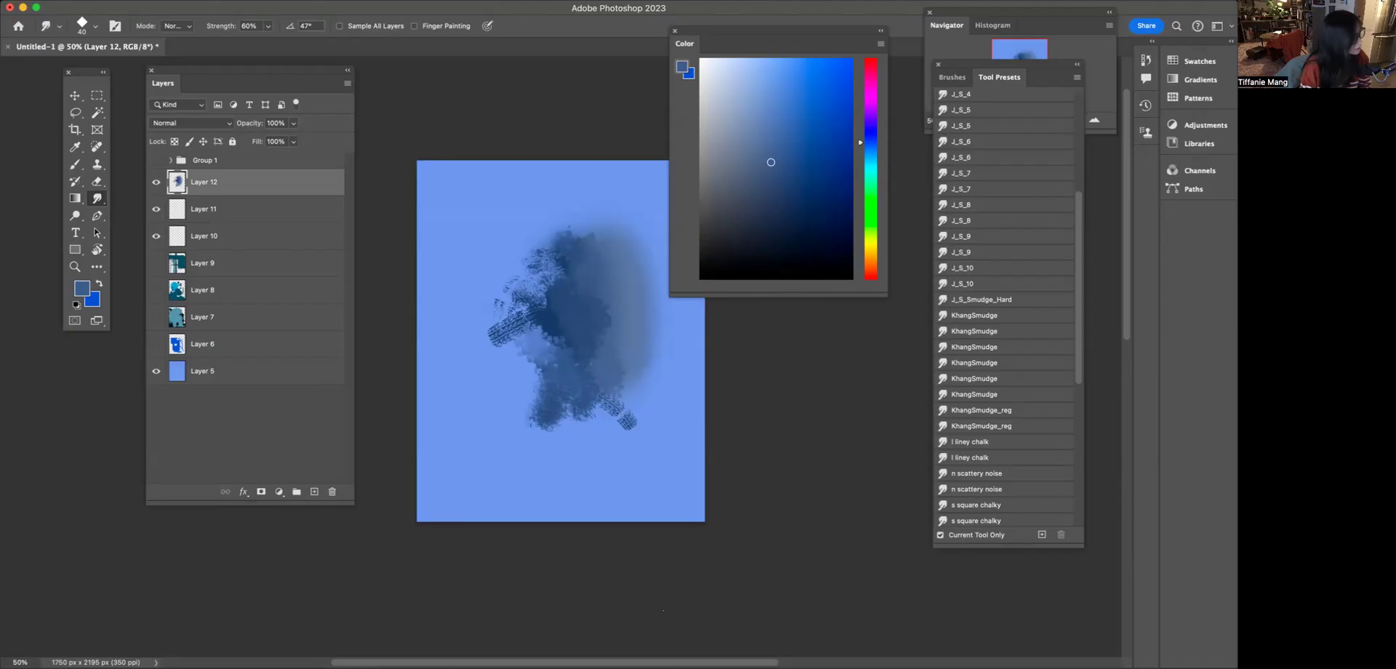
Smear the patch's textured edges down and to the left with the J_S_6 smudge preset enlarged to 300
scroll(994, 206, "up", 4)
scroll(975, 255, "up", 2)
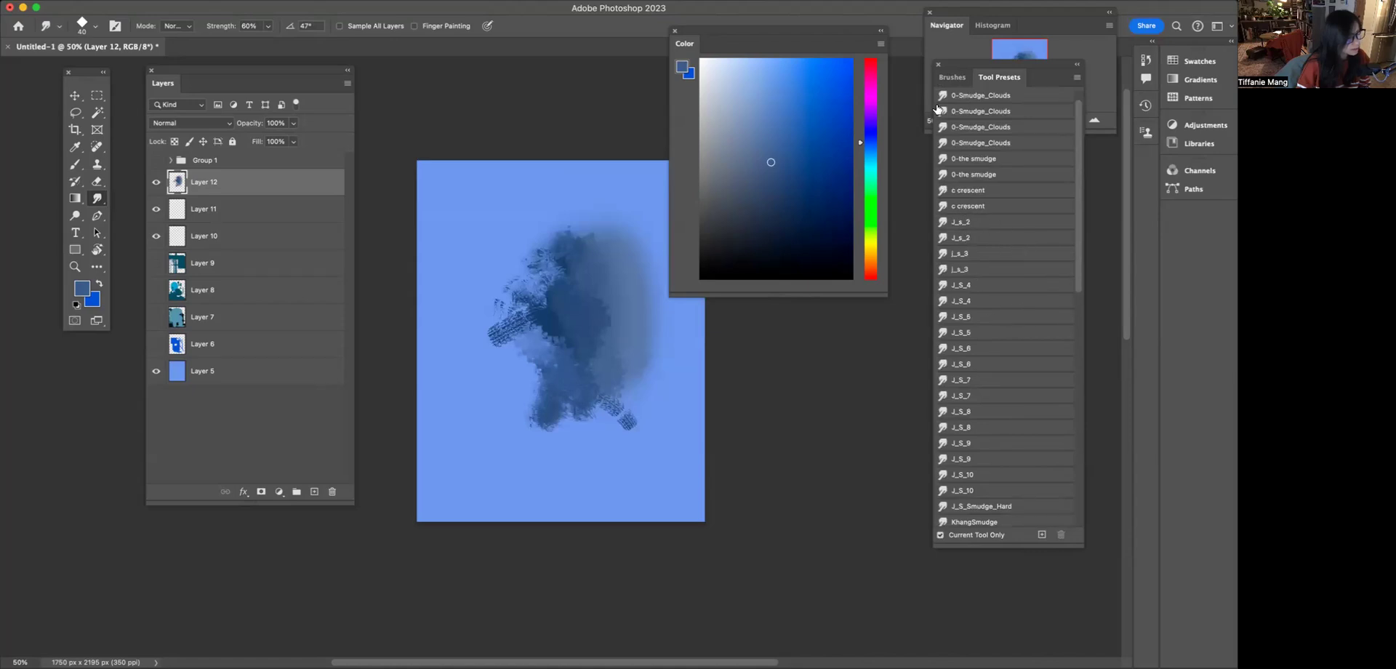
left_click(973, 362)
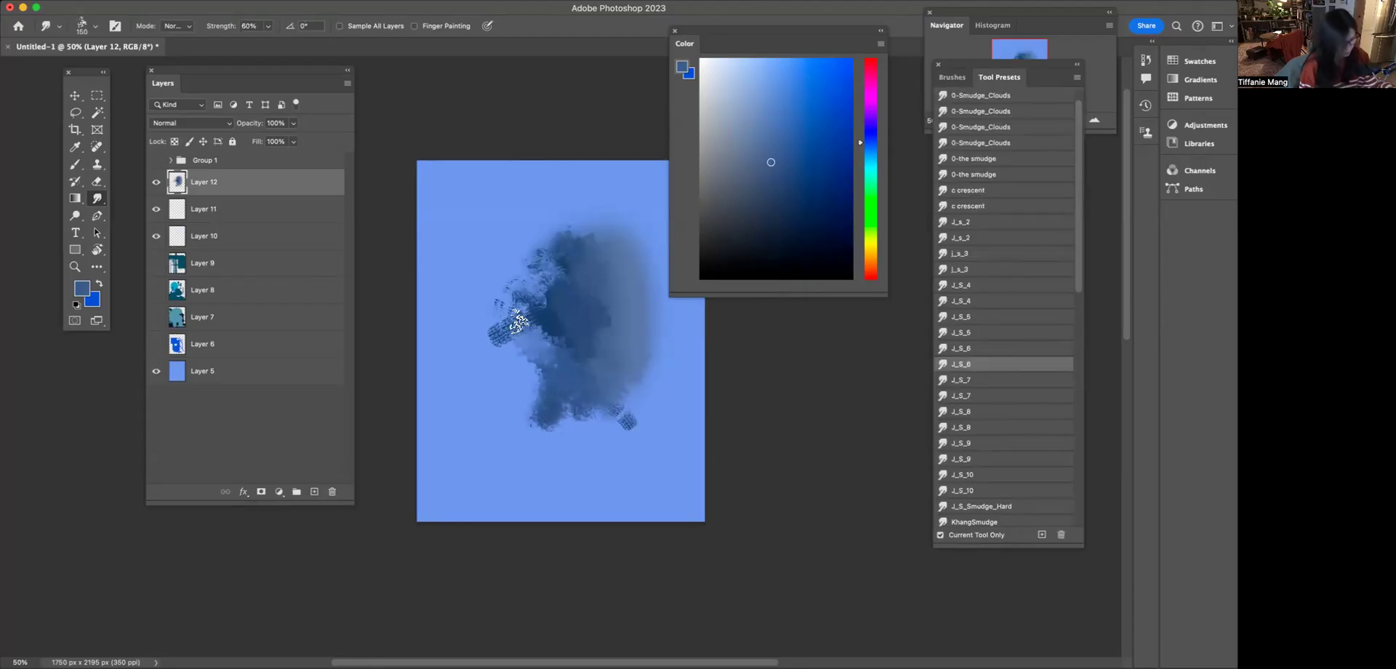
key("bracketright")
key("bracketright")
key("bracketright")
key("bracketright")
mouse_move(600, 326)
left_mouse_down()
mouse_move(558, 349)
mouse_move(493, 351)
mouse_move(546, 270)
mouse_move(556, 384)
mouse_move(506, 533)
left_mouse_up()
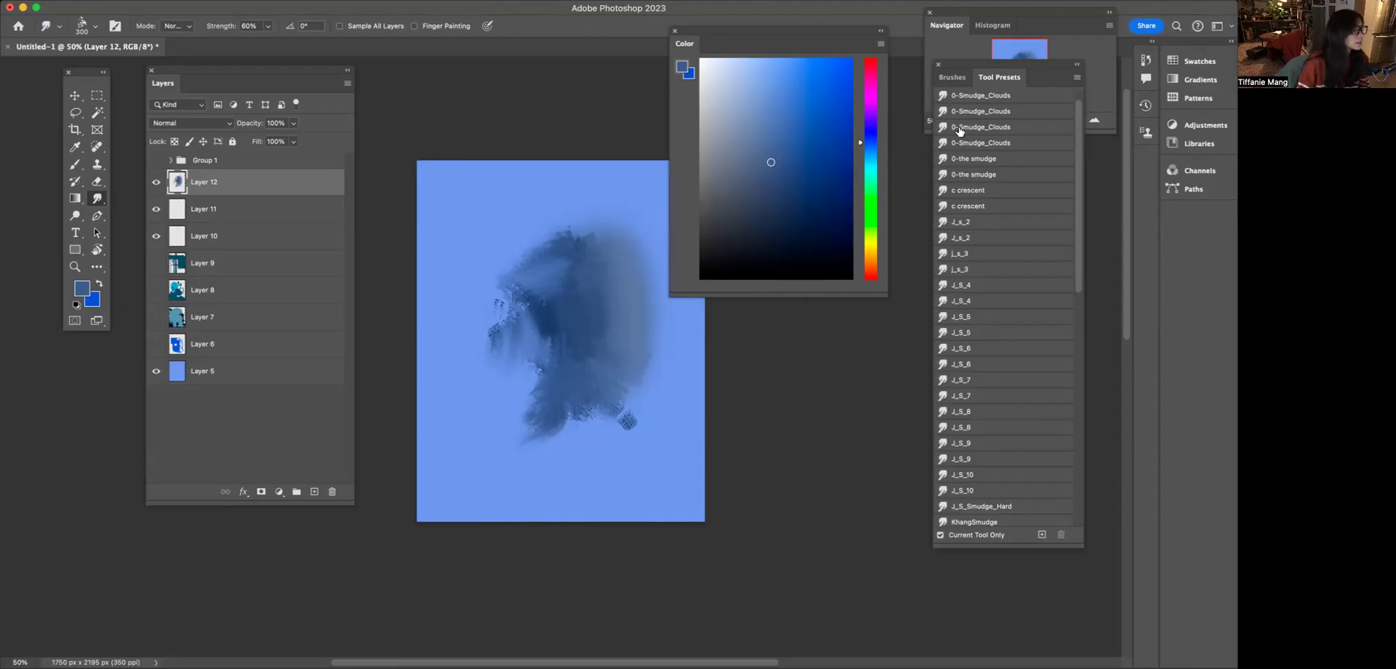
Select the J_S_8 smudge preset
left_click(999, 289)
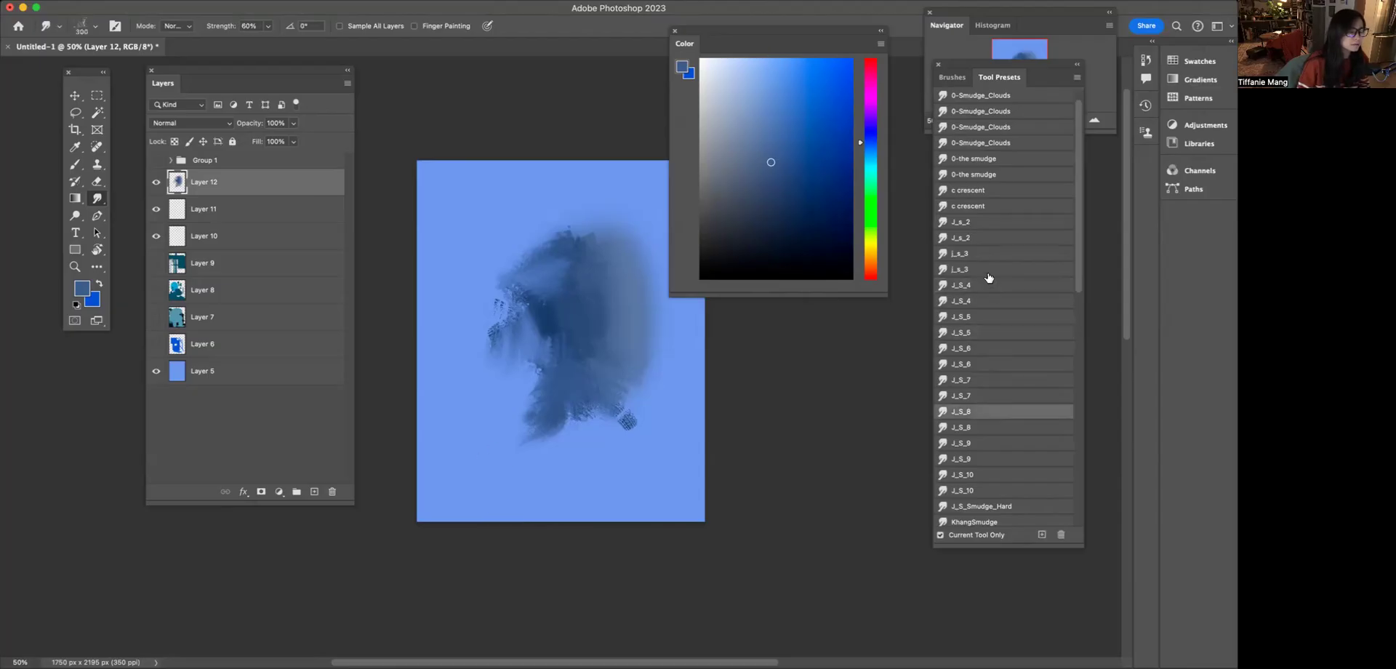